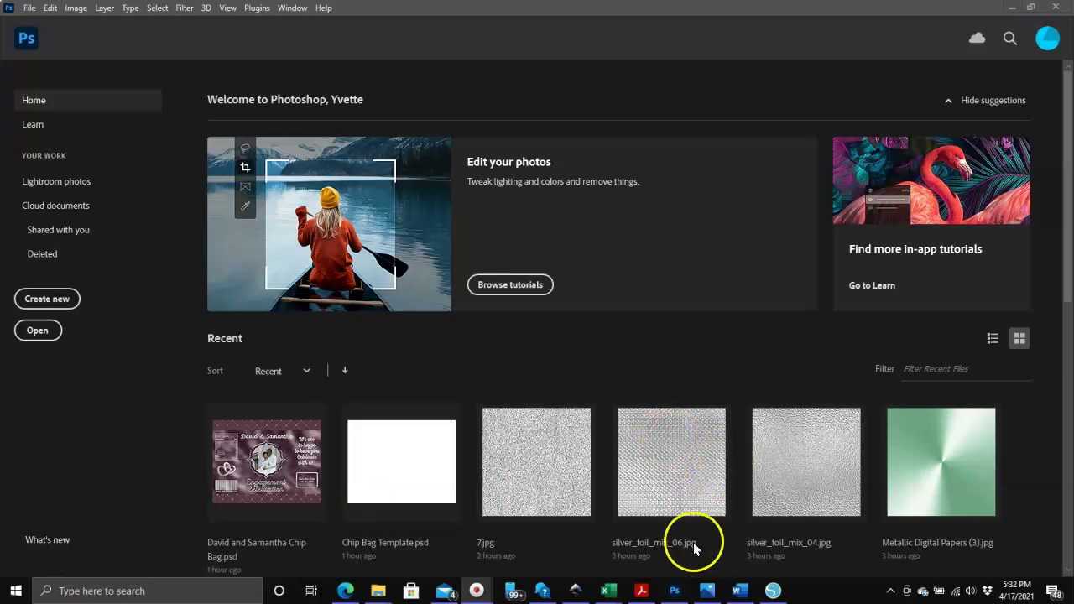
# In Edge, check the Adobe Account overview, then go back to the Creative Cloud All apps page
pyautogui.click(344, 591)
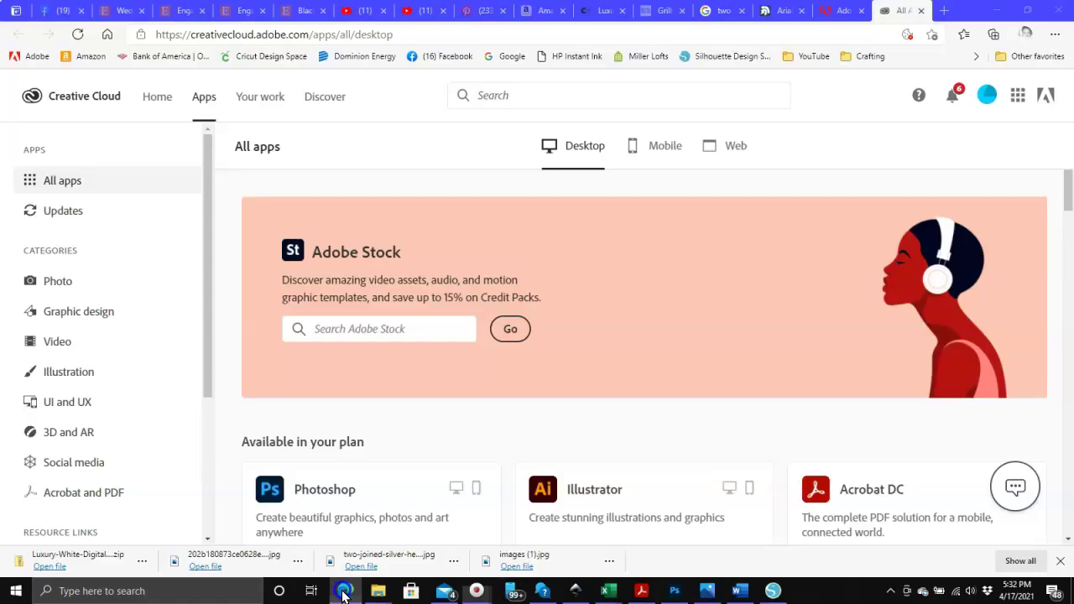
pyautogui.click(837, 10)
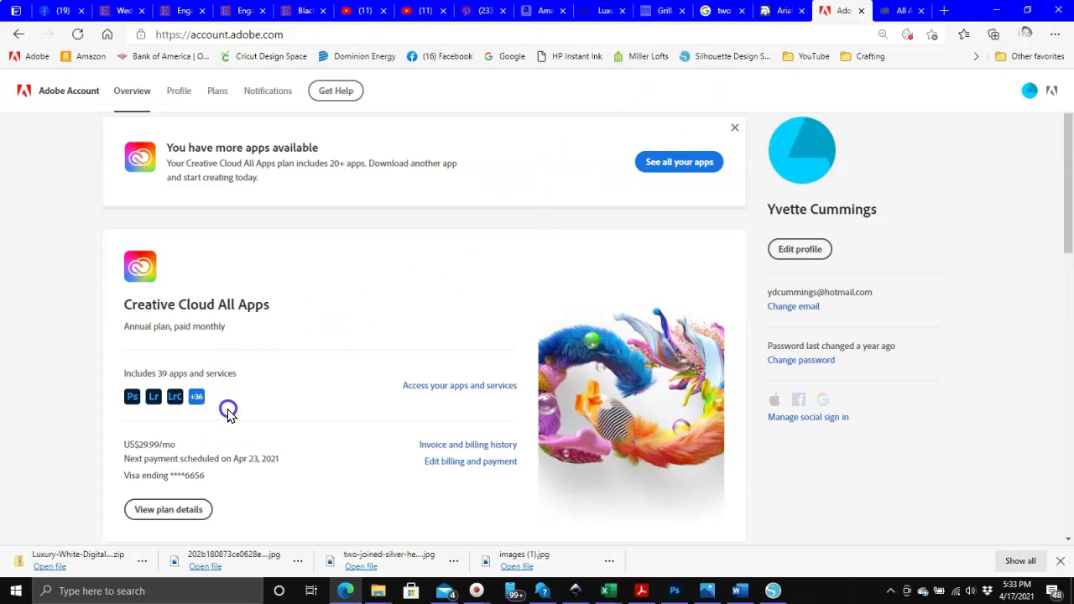
pyautogui.click(492, 263)
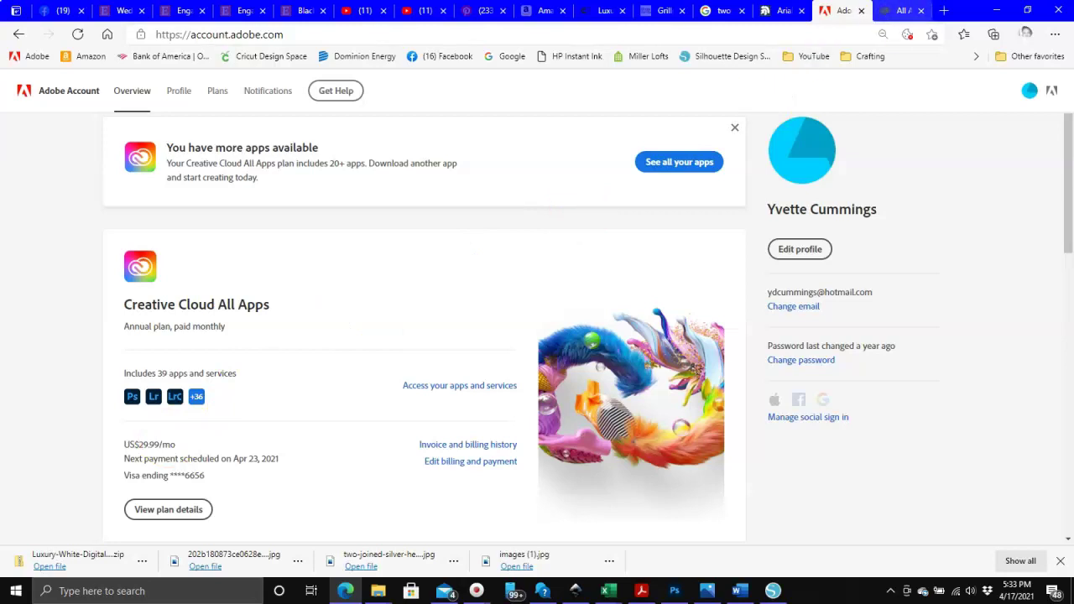
pyautogui.click(893, 10)
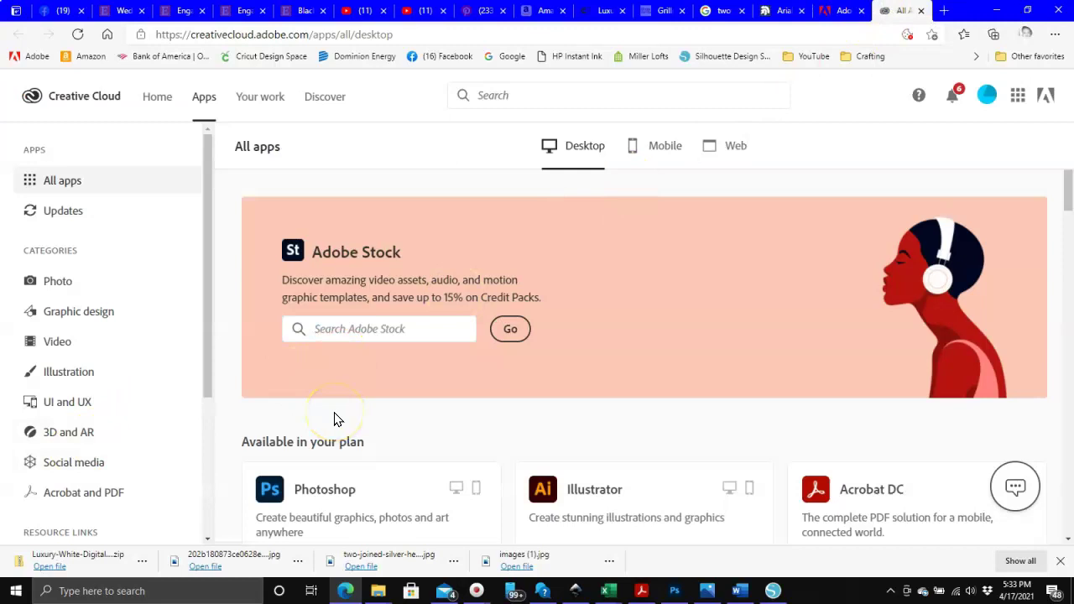
pyautogui.scroll(-3, 334, 419)
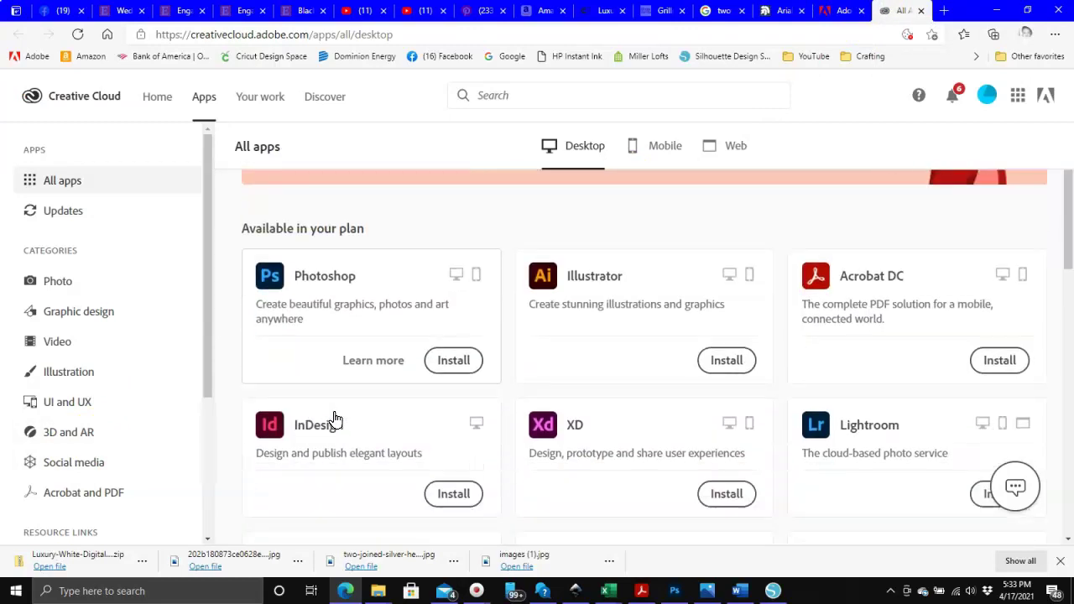
pyautogui.scroll(-3, 334, 419)
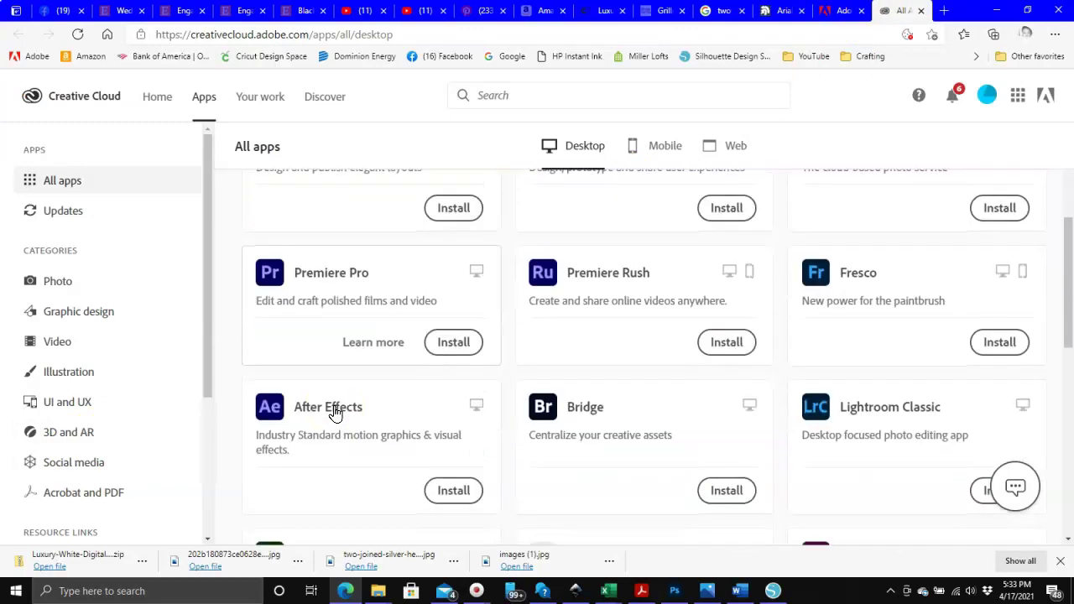
pyautogui.scroll(-3, 334, 411)
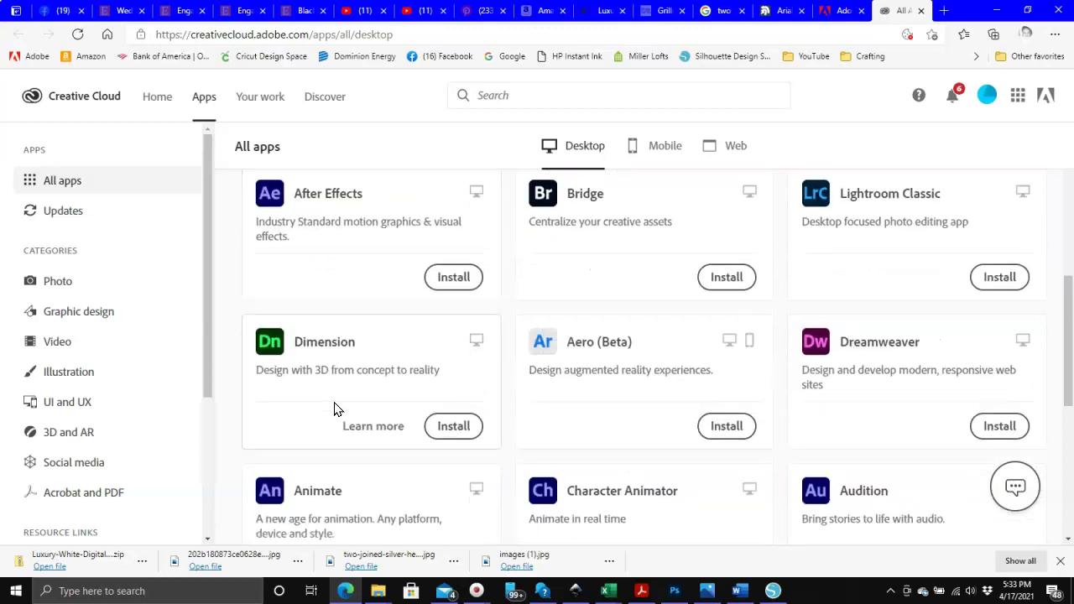
pyautogui.scroll(-5, 334, 411)
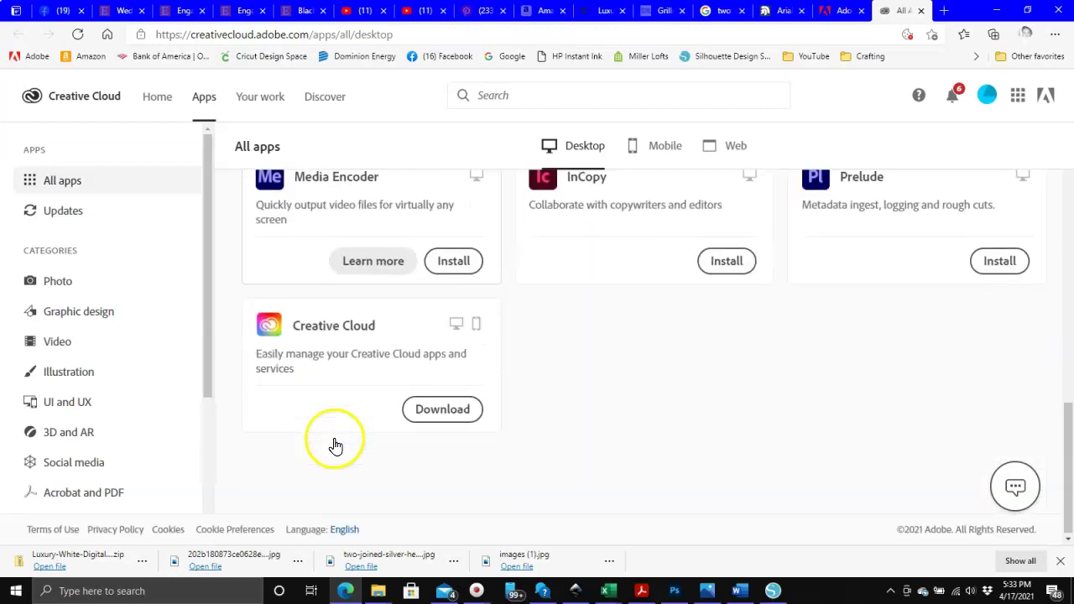
pyautogui.scroll(3, 327, 420)
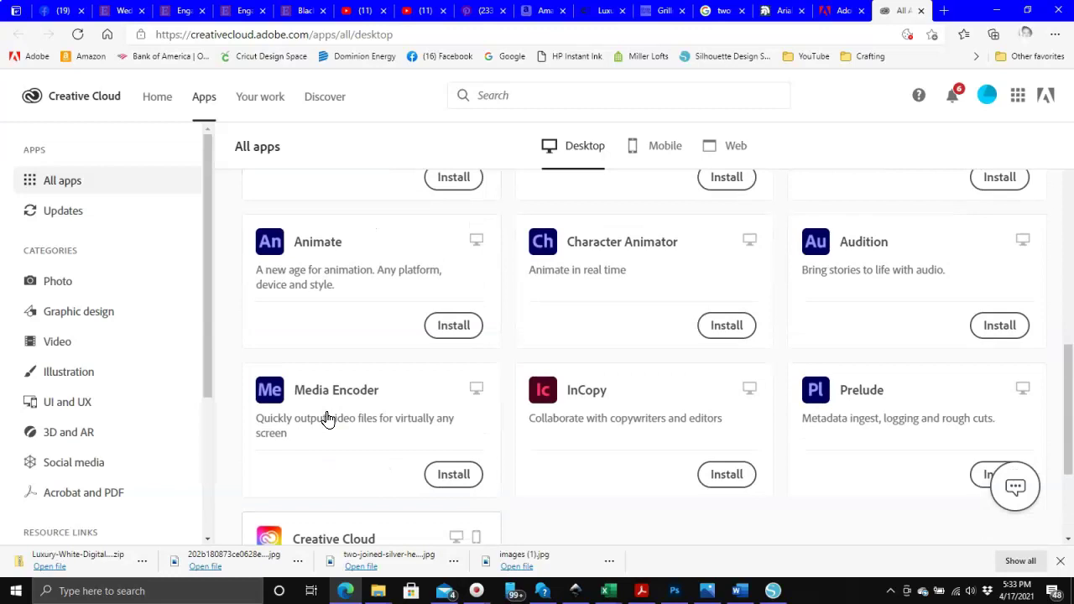
pyautogui.scroll(3, 327, 419)
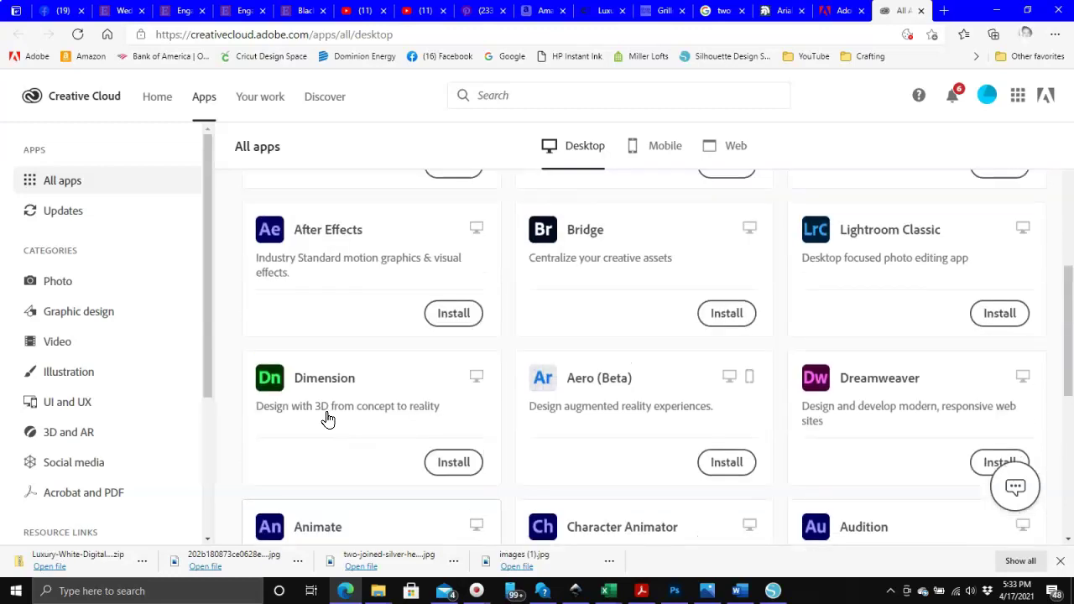
pyautogui.scroll(5, 327, 420)
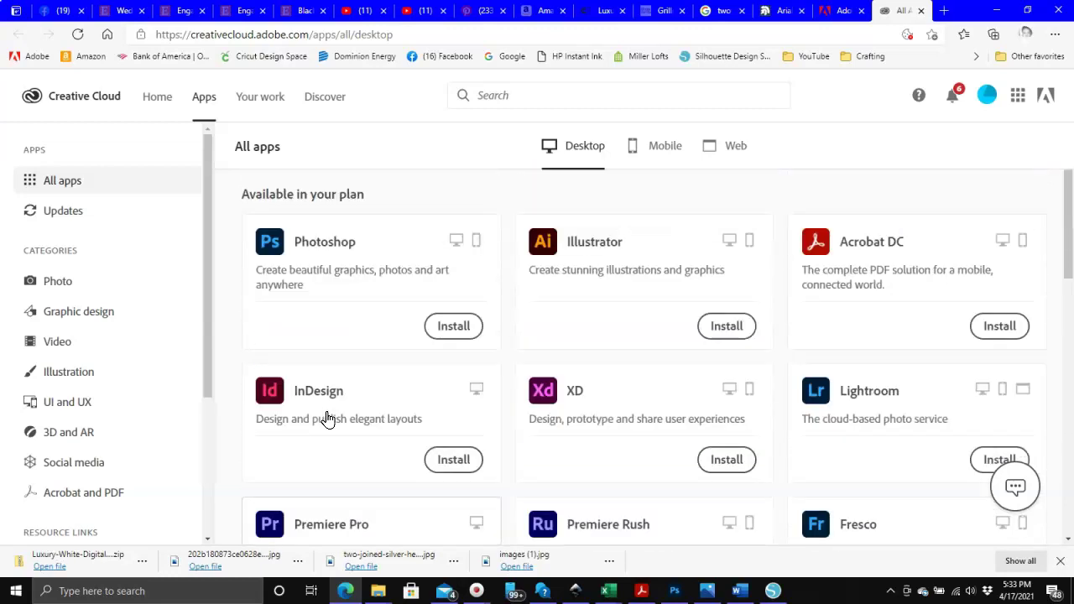
pyautogui.scroll(2, 327, 420)
pyautogui.scroll(-1, 327, 419)
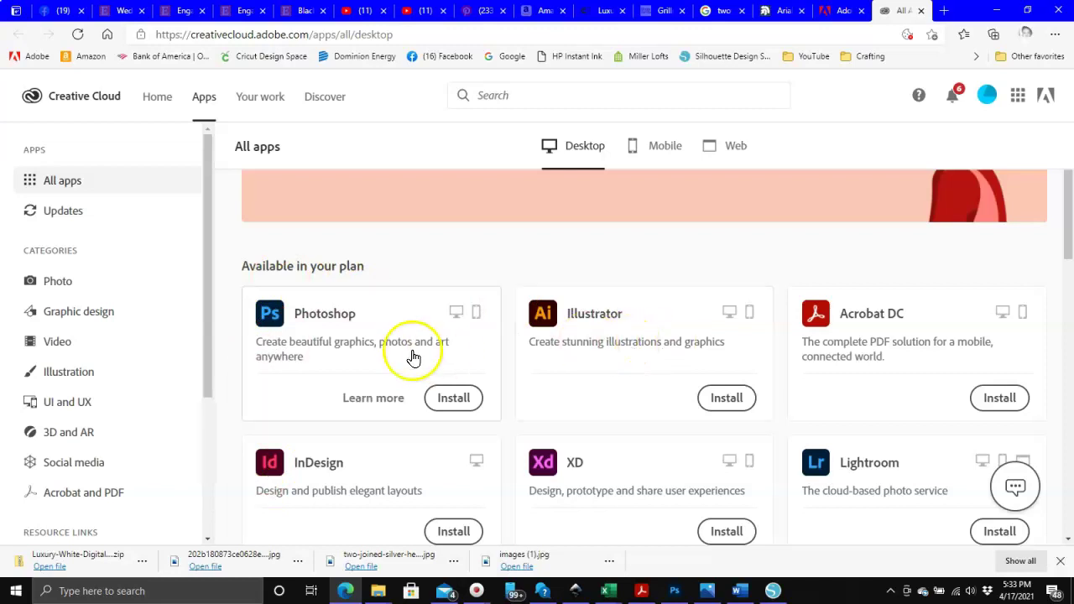
pyautogui.scroll(-2, 409, 354)
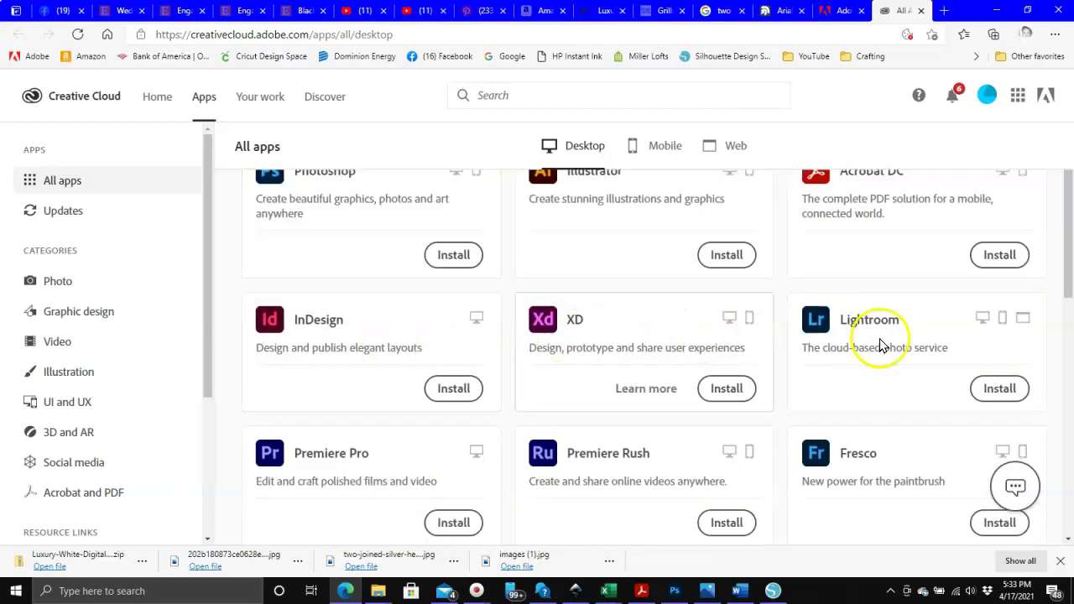
pyautogui.scroll(-2, 384, 436)
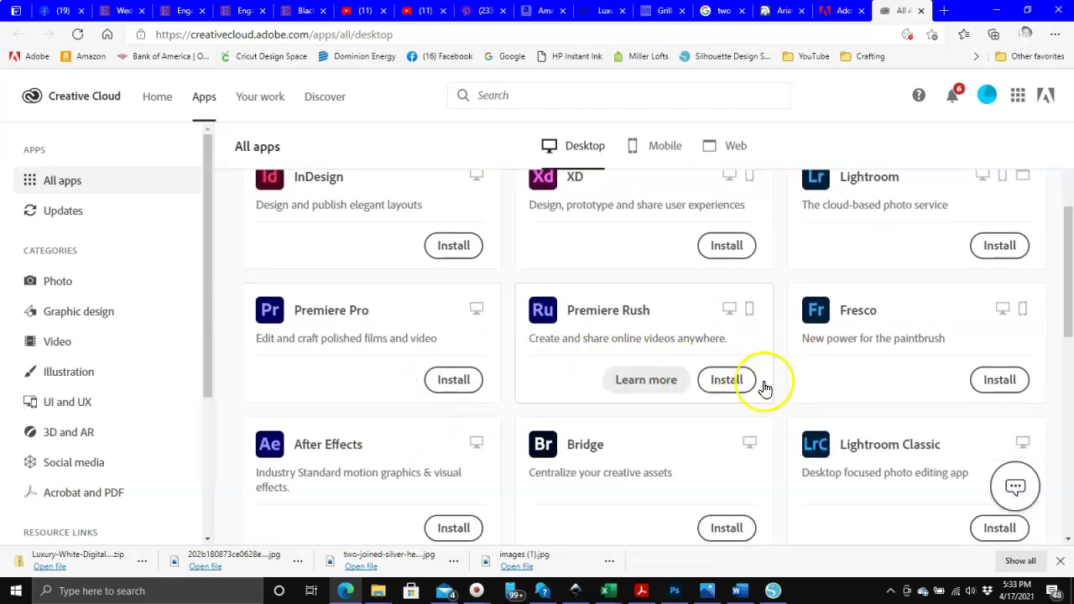
pyautogui.scroll(-2, 671, 390)
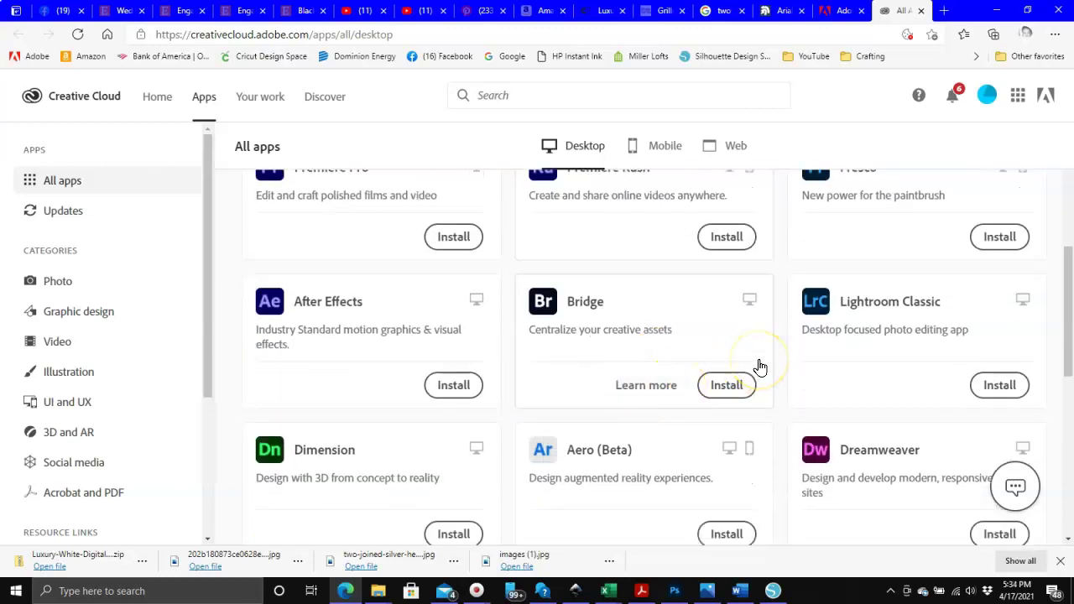
pyautogui.scroll(-1, 726, 364)
pyautogui.scroll(-1, 634, 364)
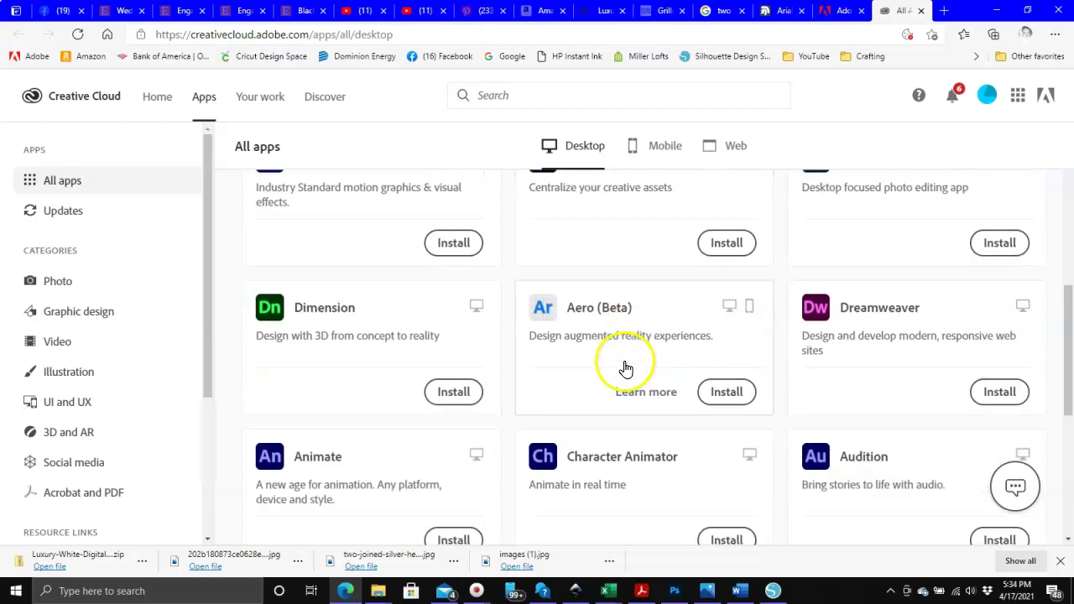
pyautogui.scroll(-2, 672, 403)
pyautogui.scroll(3, 628, 396)
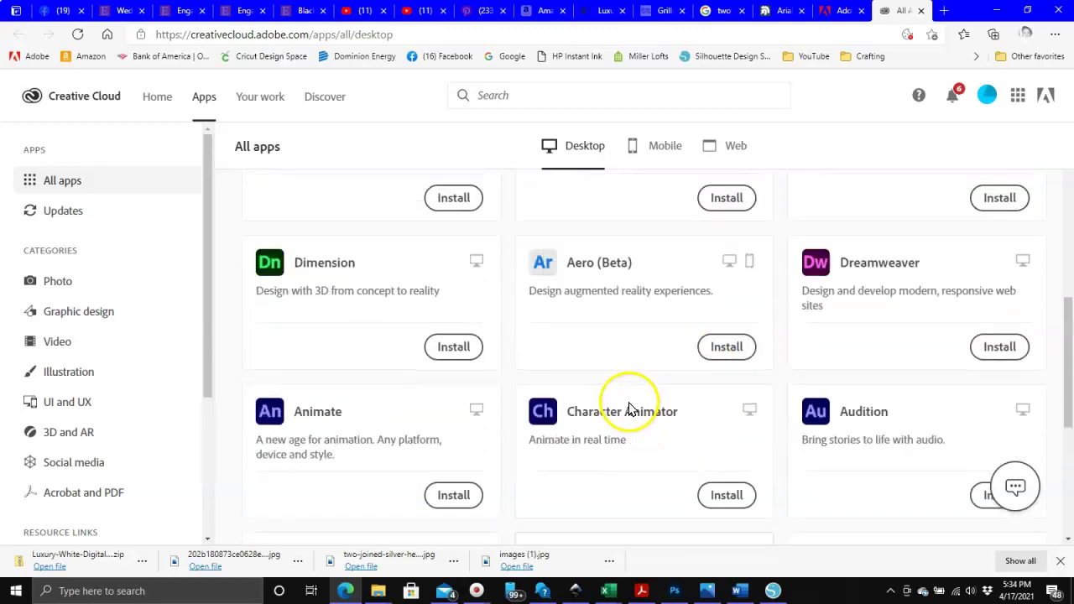
pyautogui.scroll(2, 621, 394)
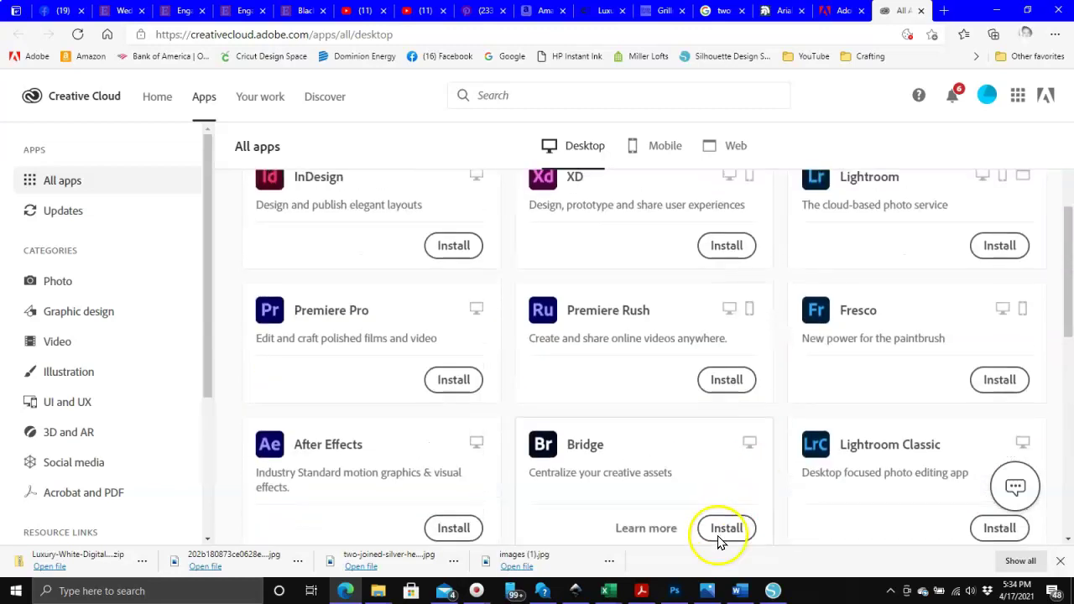
# Bring Photoshop forward and show the Print presets, including Letter at 8.5 × 11 in, 300 ppi
pyautogui.click(676, 593)
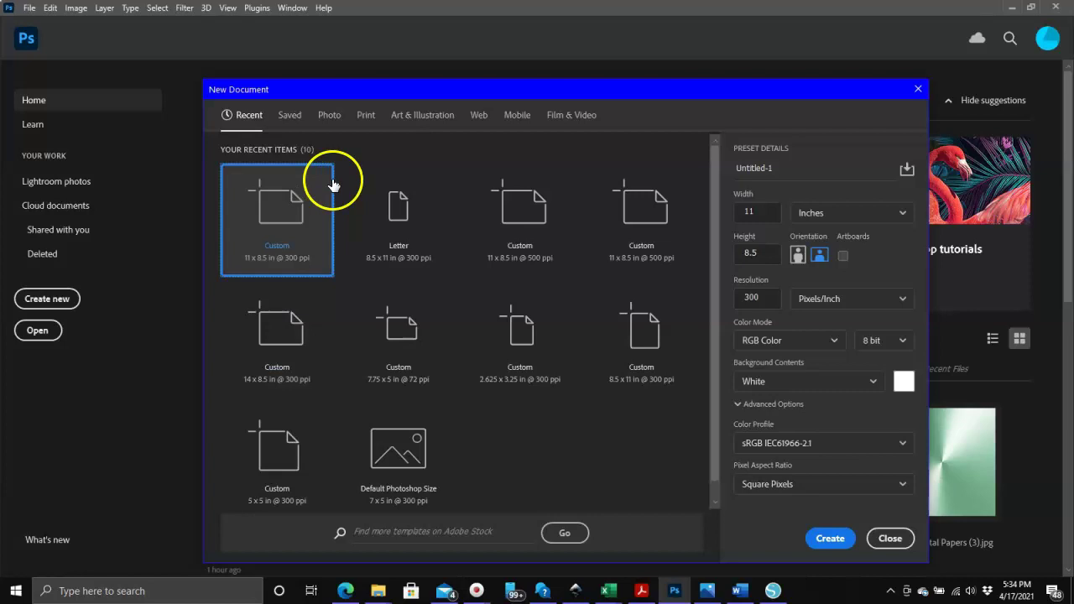
pyautogui.click(366, 118)
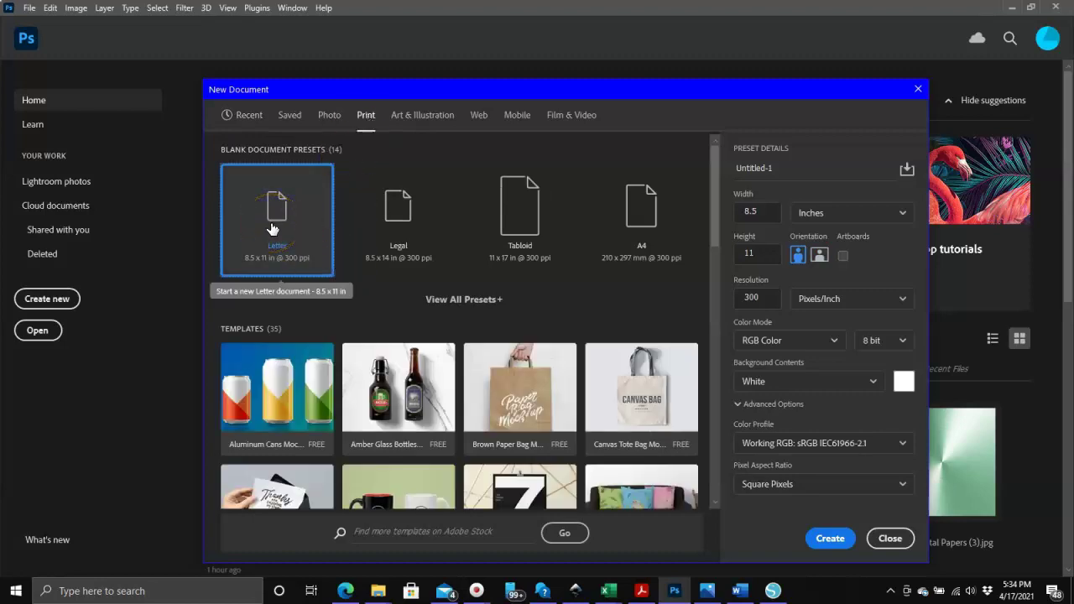
# Name the document 'chip Bag Template' and make it landscape 11 × 8.5 in at 300 pixels/inch
pyautogui.click(277, 288)
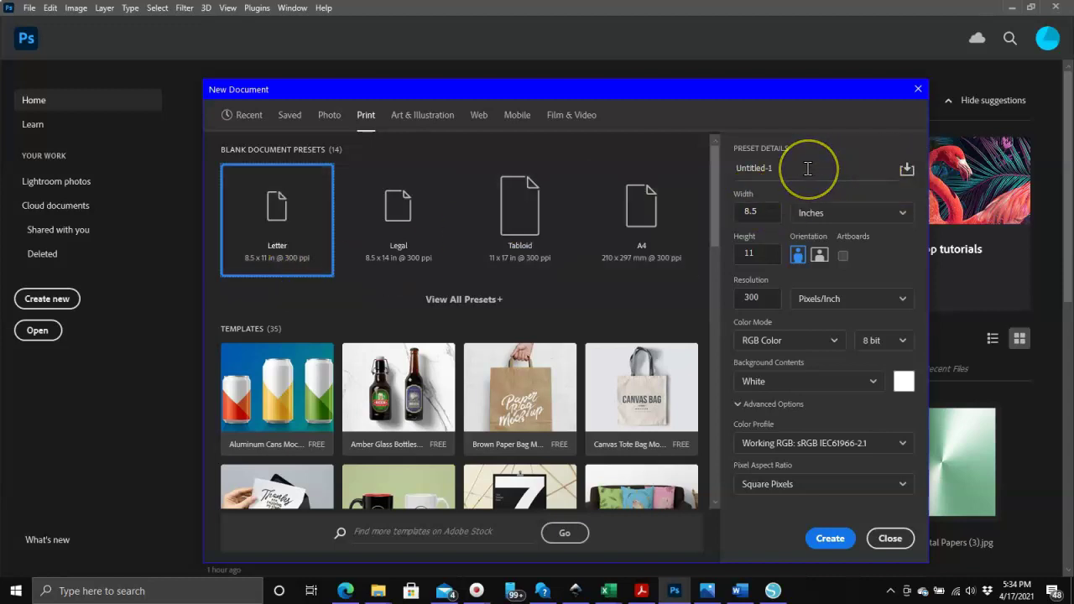
pyautogui.moveTo(807, 168); pyautogui.dragTo(706, 176)
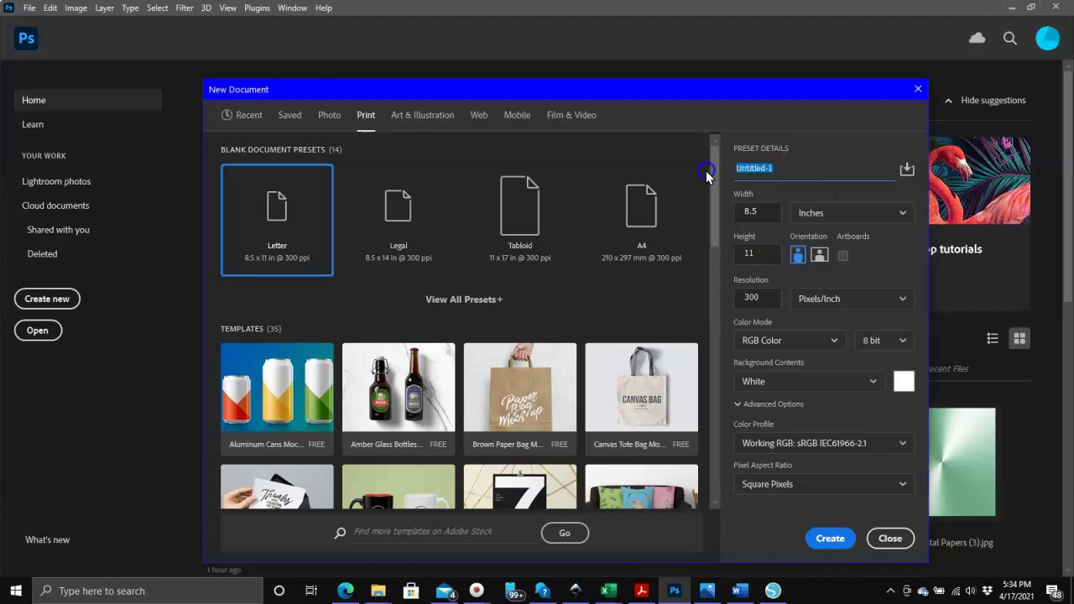
pyautogui.write('ch')
pyautogui.write('ip')
pyautogui.write(' Bag')
pyautogui.write(' Temp')
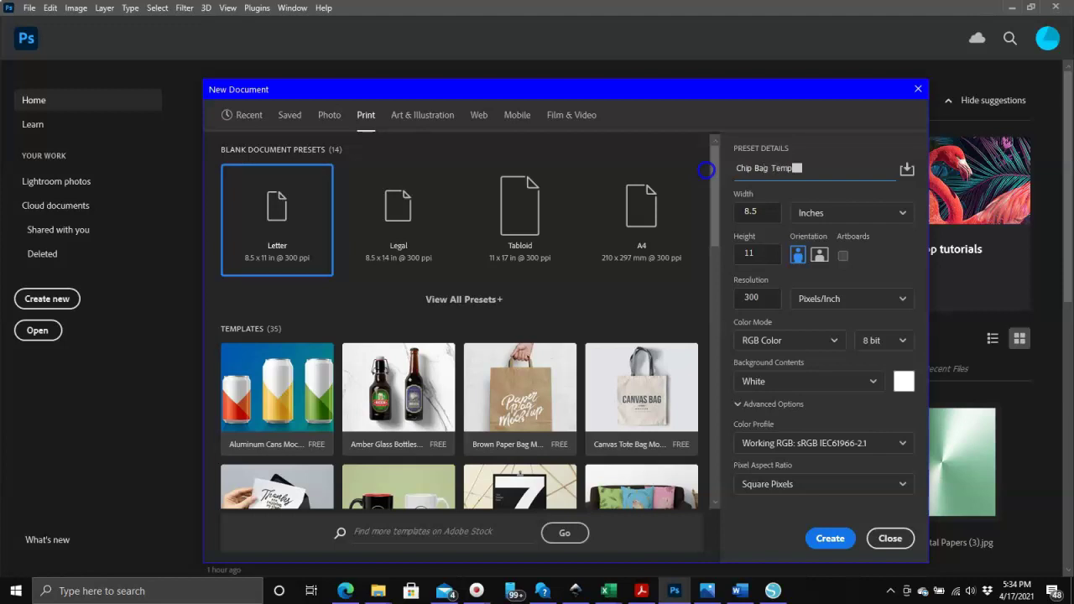
pyautogui.write('late')
pyautogui.click(823, 257)
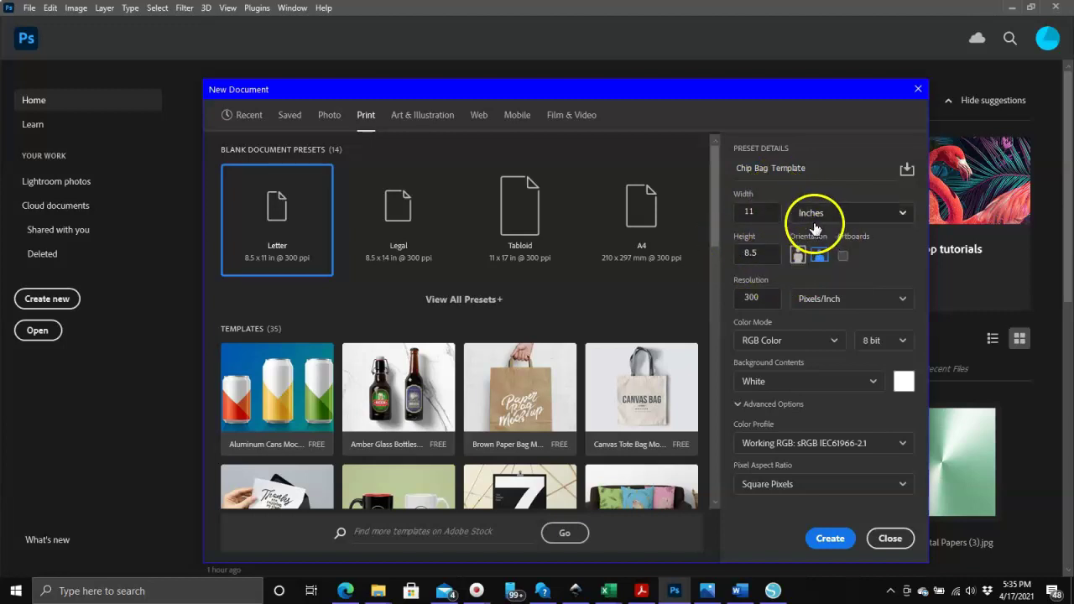
pyautogui.click(907, 218)
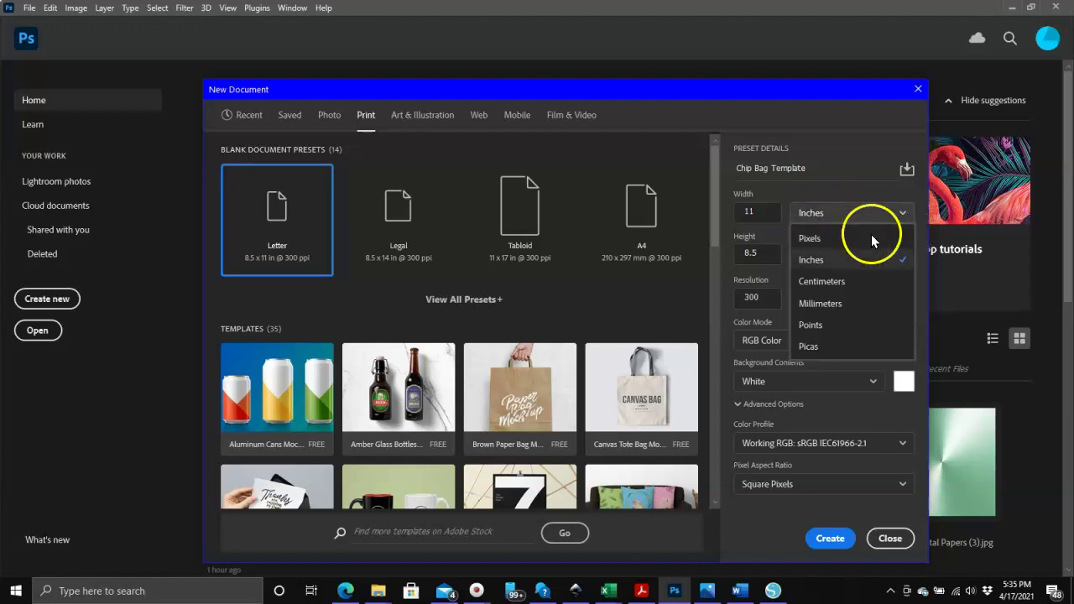
pyautogui.click(811, 259)
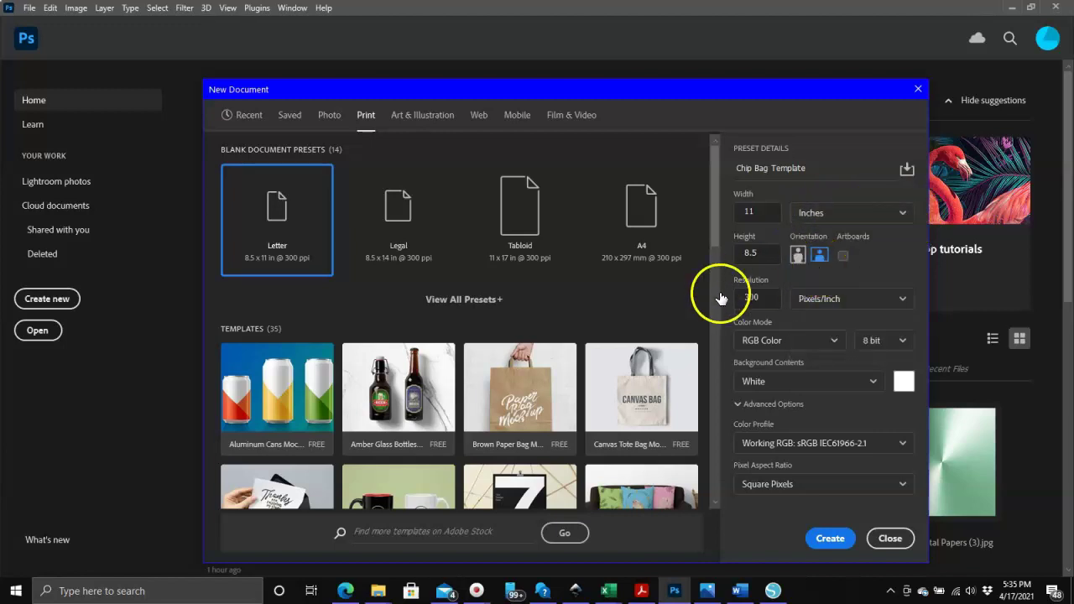
pyautogui.click(902, 300)
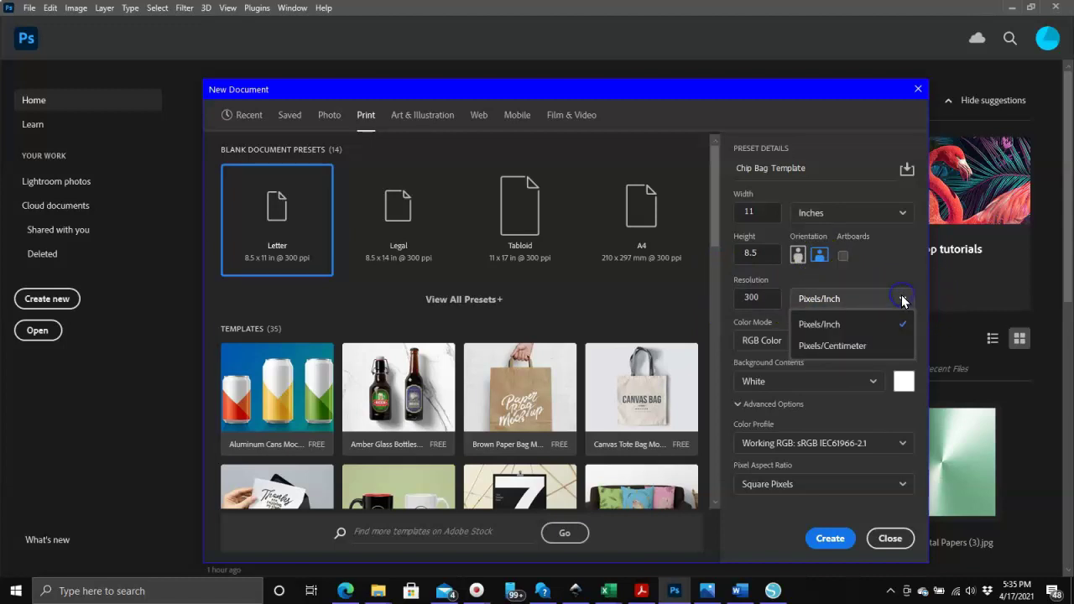
pyautogui.click(825, 326)
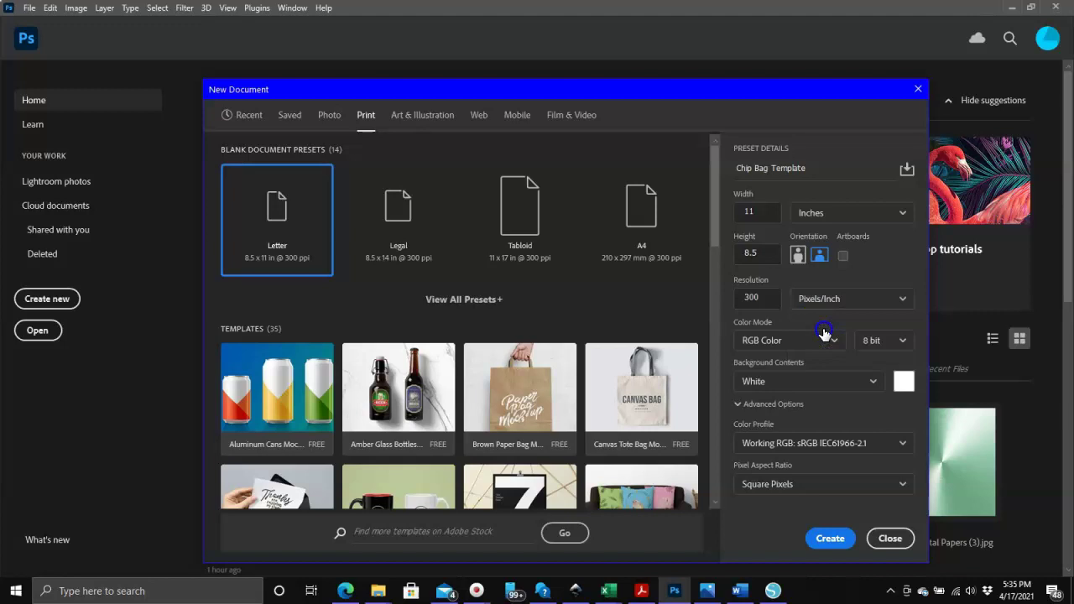
# Create the document, then turn the View rulers off and back on
pyautogui.click(825, 539)
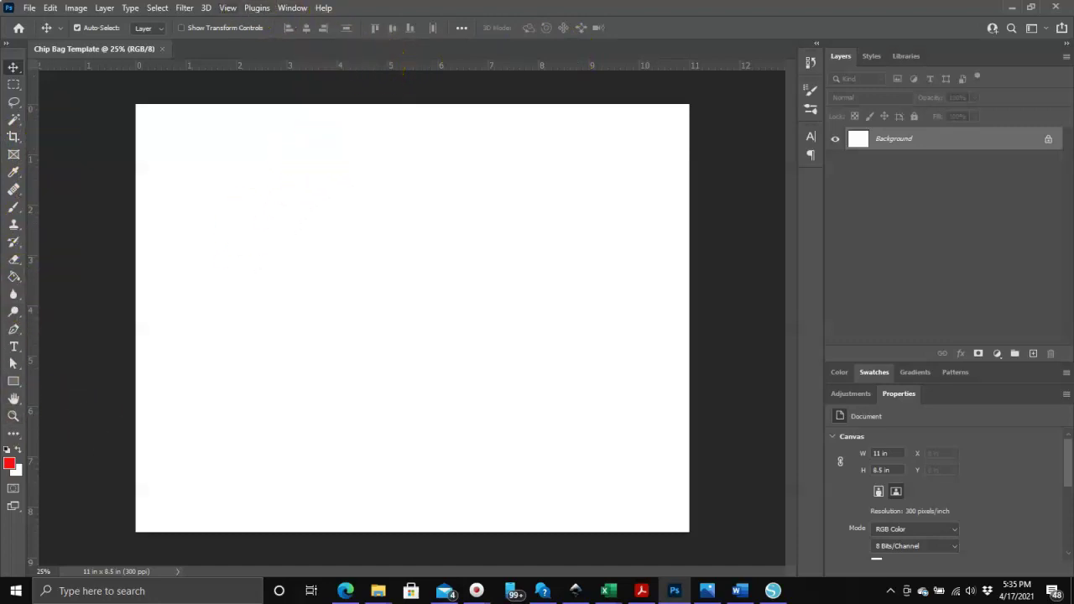
pyautogui.click(228, 8)
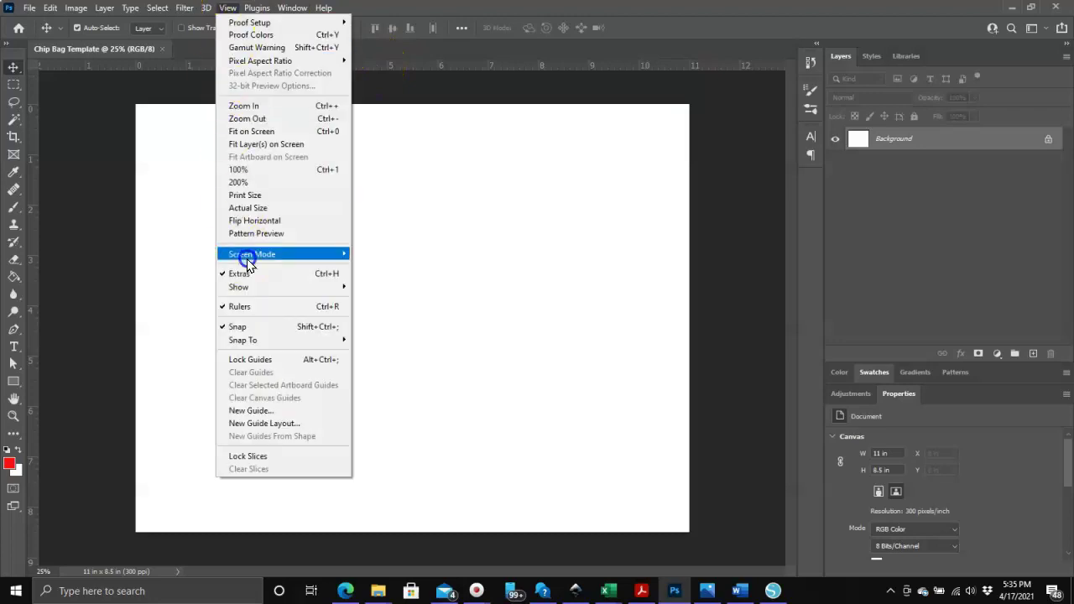
pyautogui.click(244, 306)
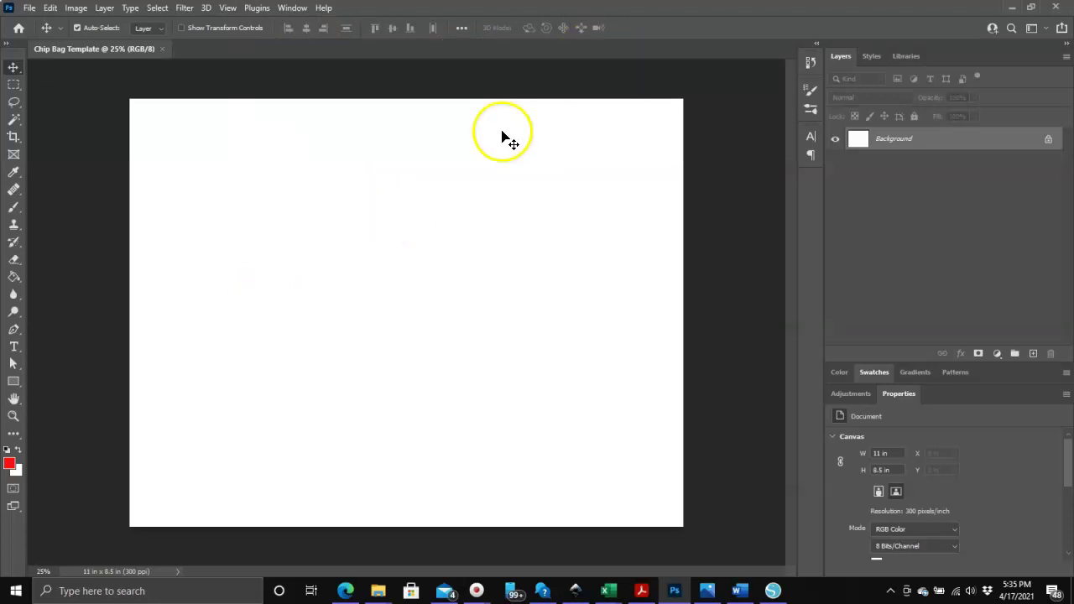
pyautogui.click(229, 9)
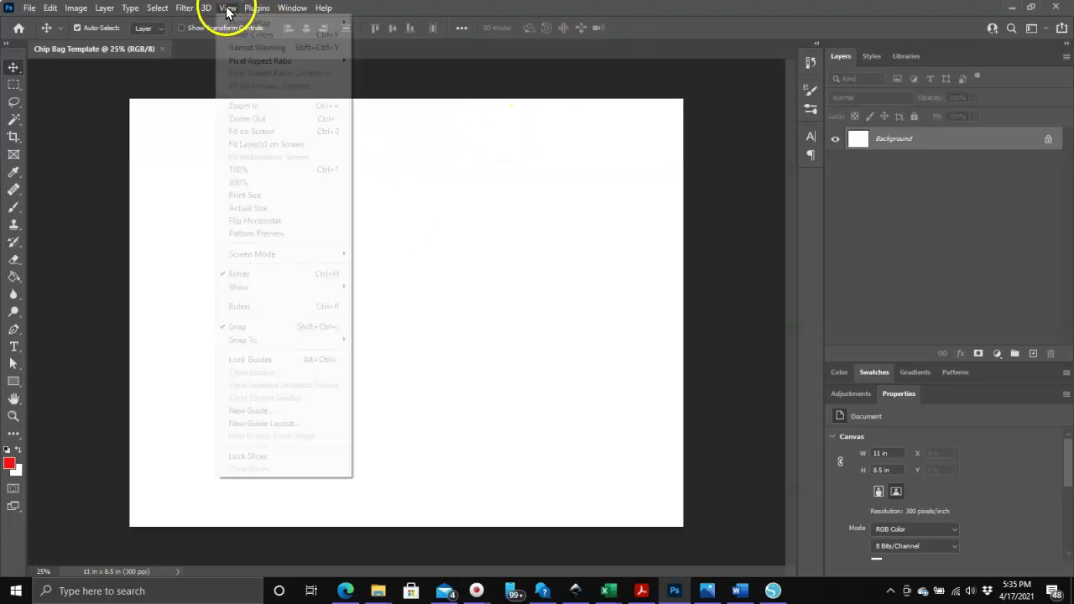
pyautogui.click(257, 307)
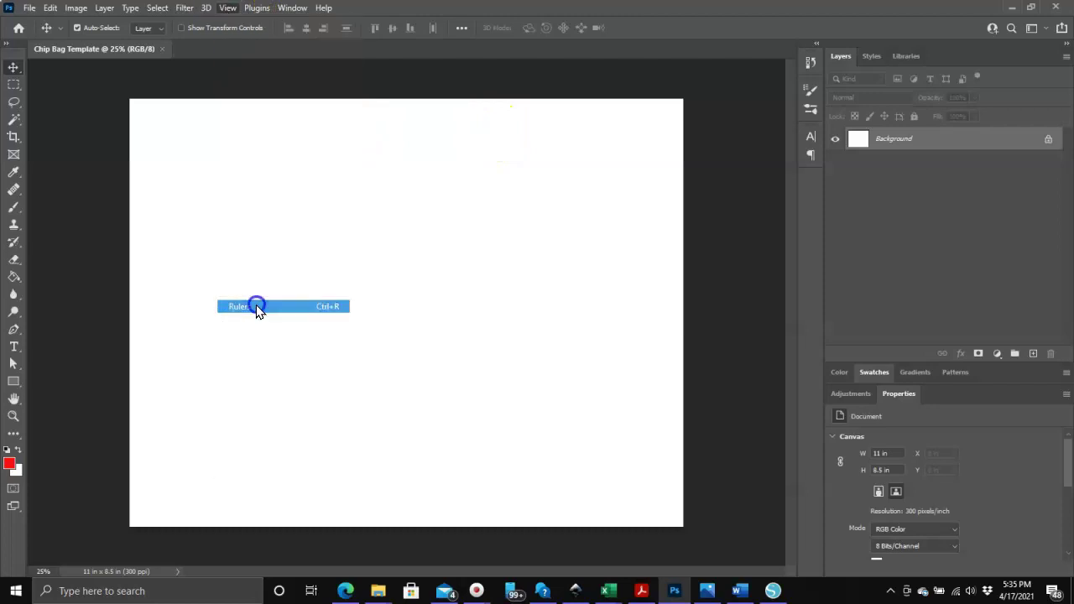
# Keep the ruler units set to inches
pyautogui.click(276, 163)
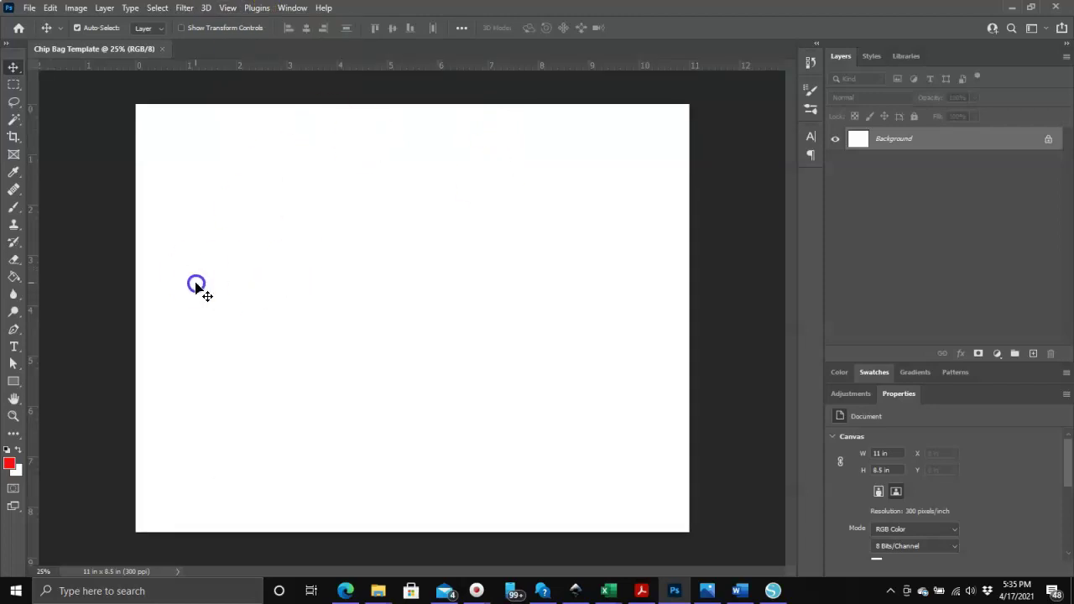
pyautogui.click(220, 84)
pyautogui.rightClick(411, 67)
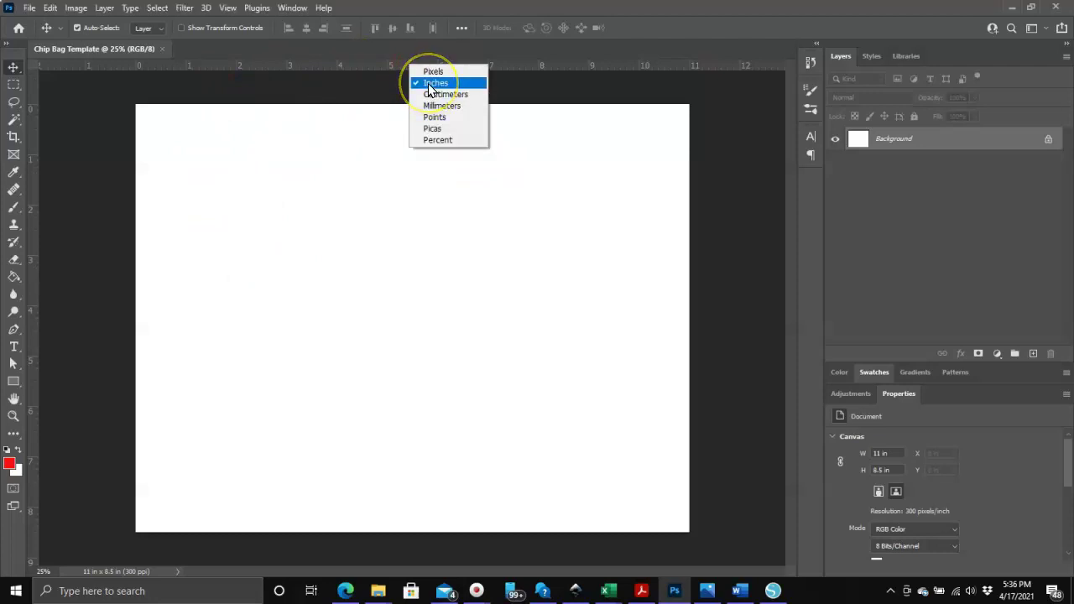
pyautogui.click(430, 88)
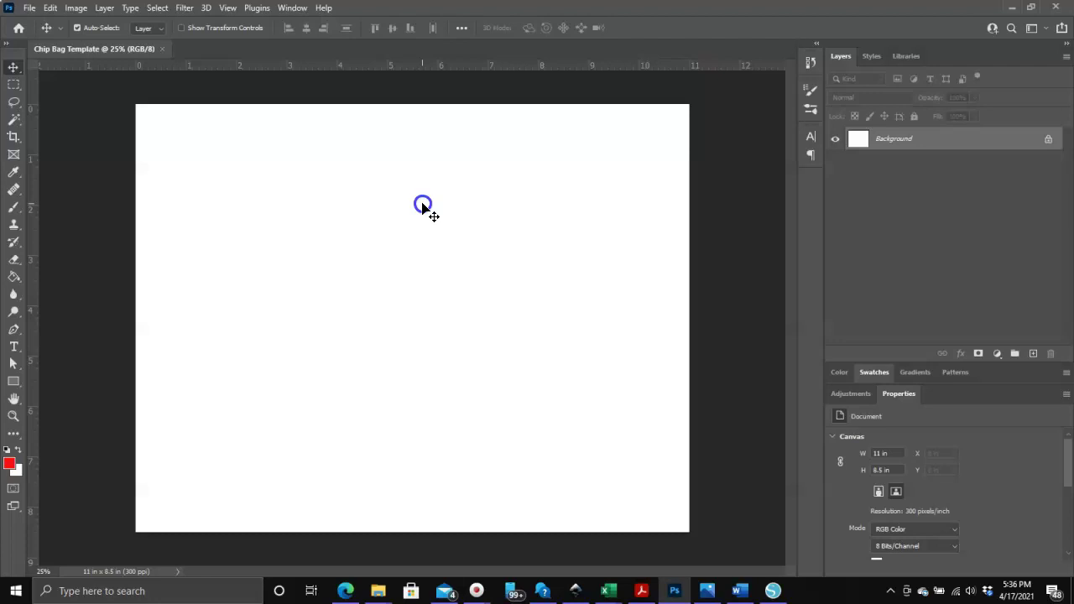
pyautogui.click(262, 147)
pyautogui.click(738, 123)
pyautogui.click(657, 148)
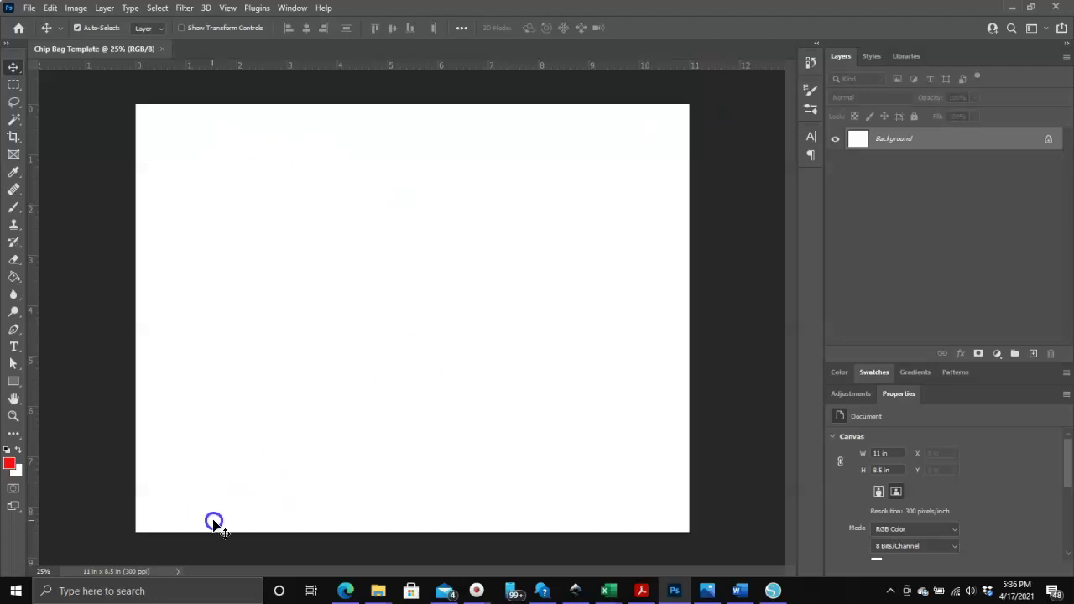
pyautogui.click(367, 452)
pyautogui.click(299, 204)
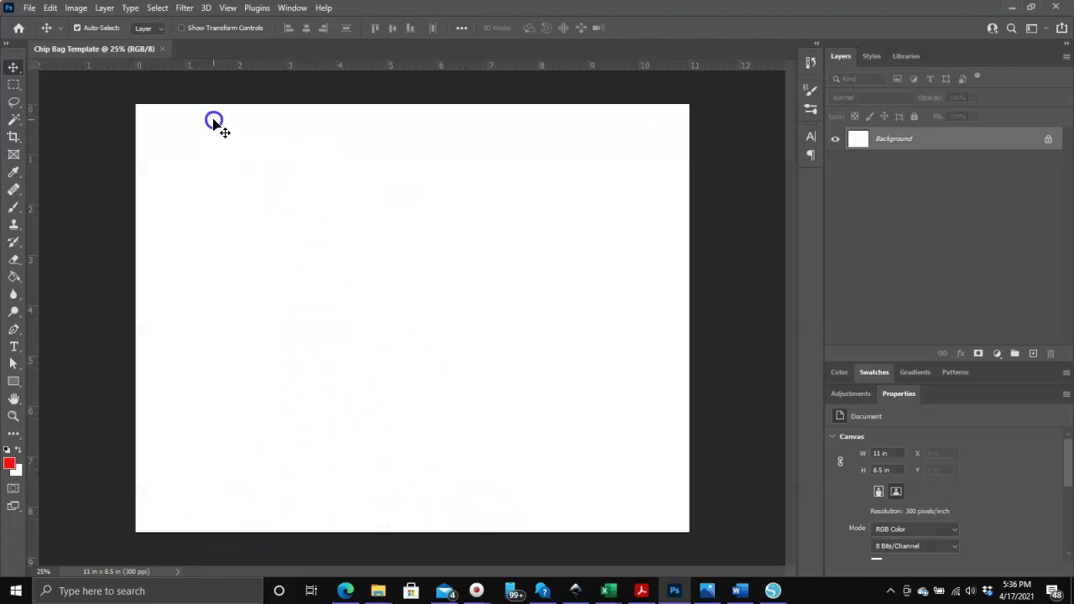
pyautogui.click(204, 405)
pyautogui.click(342, 331)
pyautogui.click(387, 140)
pyautogui.click(133, 241)
pyautogui.moveTo(444, 72); pyautogui.dragTo(443, 157)
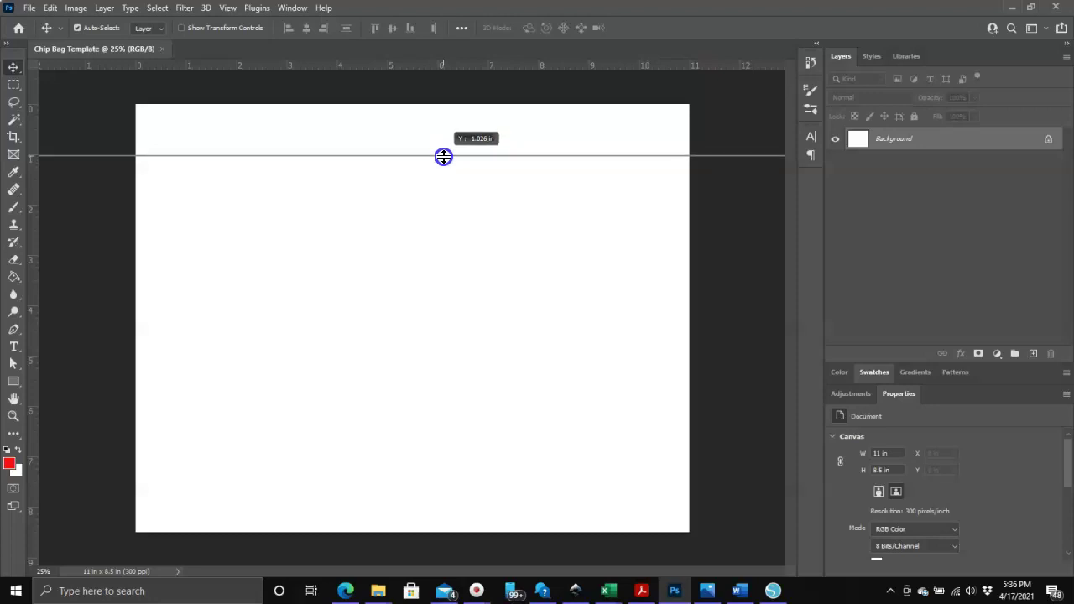
pyautogui.moveTo(444, 157); pyautogui.dragTo(443, 157)
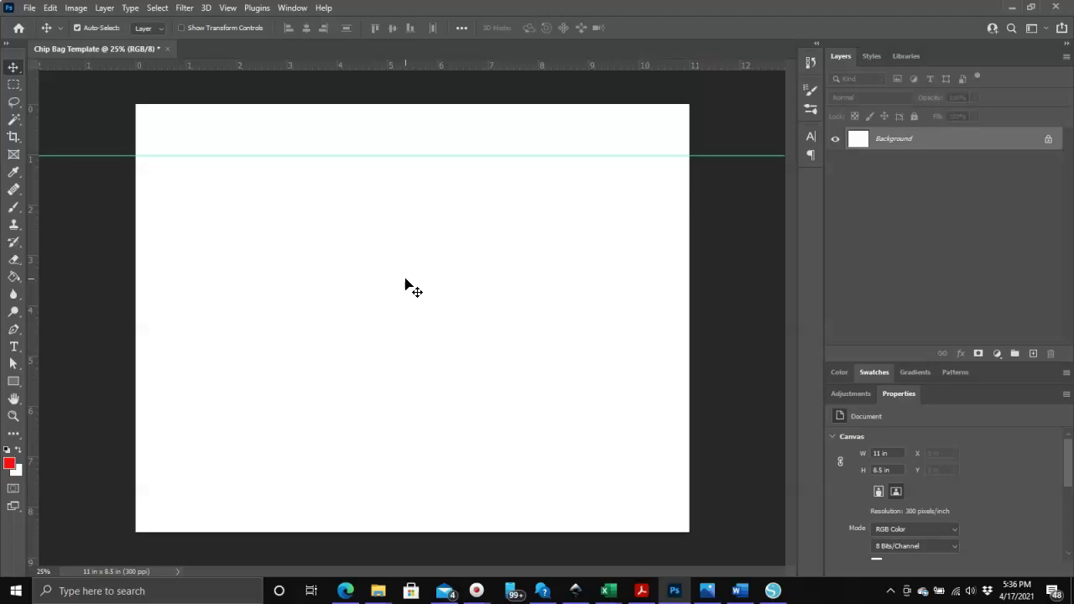
pyautogui.hotkey('ctrl', 'z')
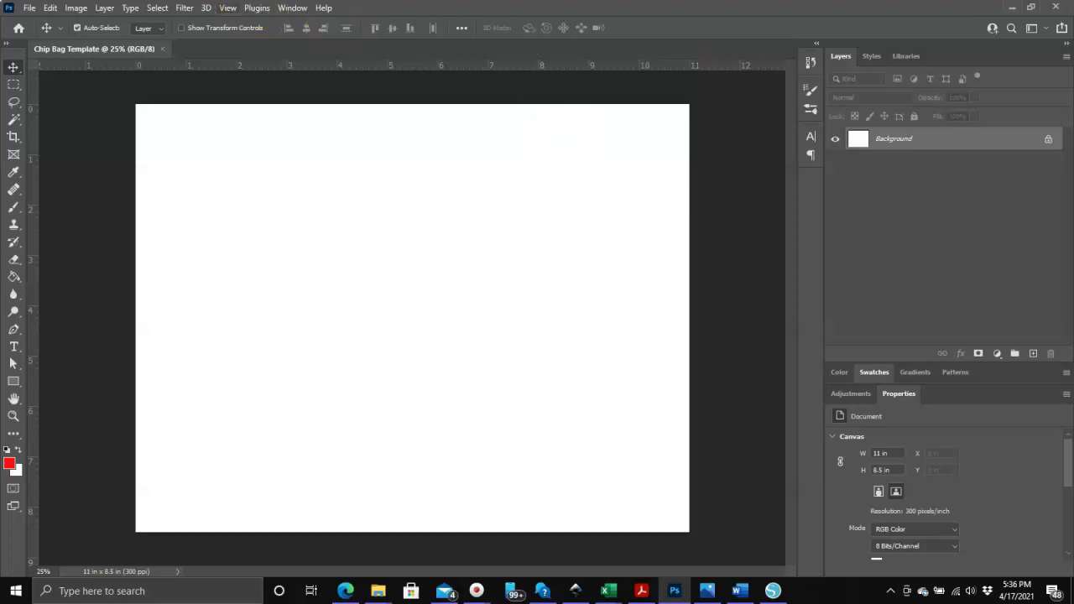
pyautogui.click(228, 7)
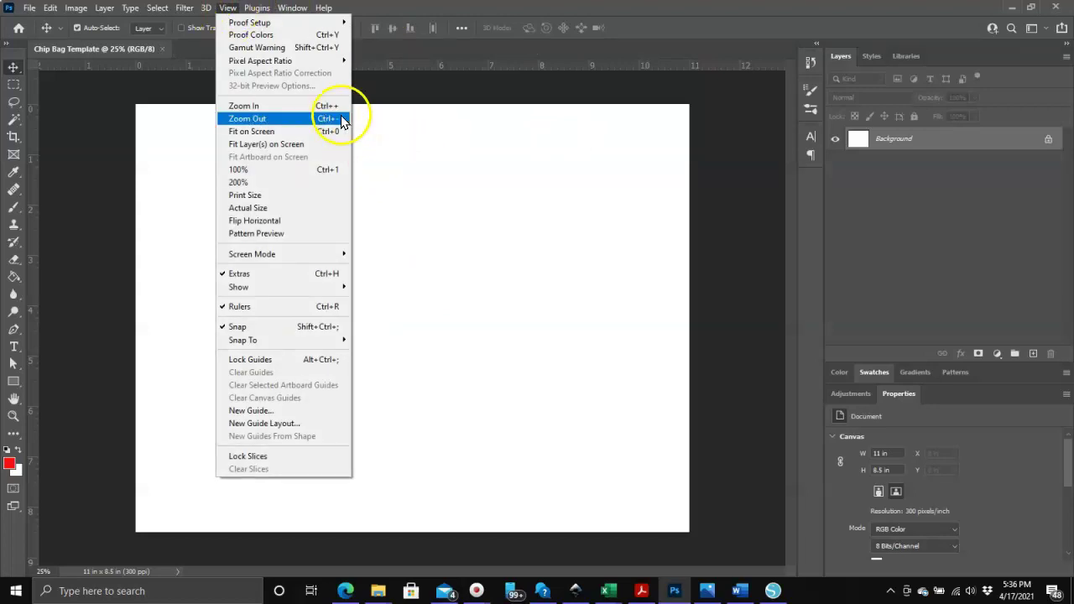
# Add New Guides with Horizontal orientation at 1 in and 7.5 in
pyautogui.click(247, 412)
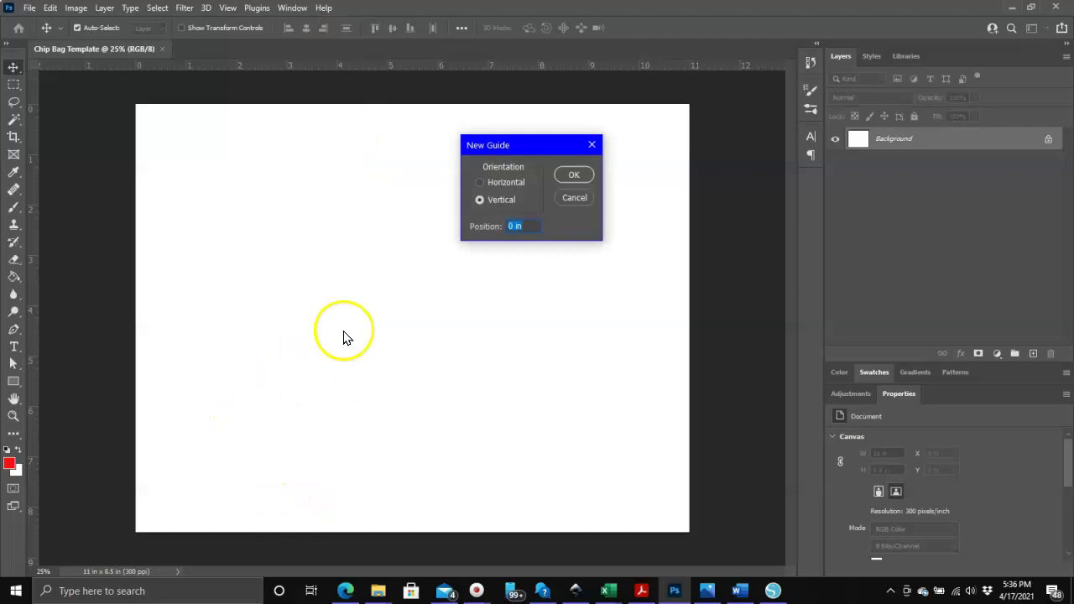
pyautogui.click(480, 181)
pyautogui.click(515, 226)
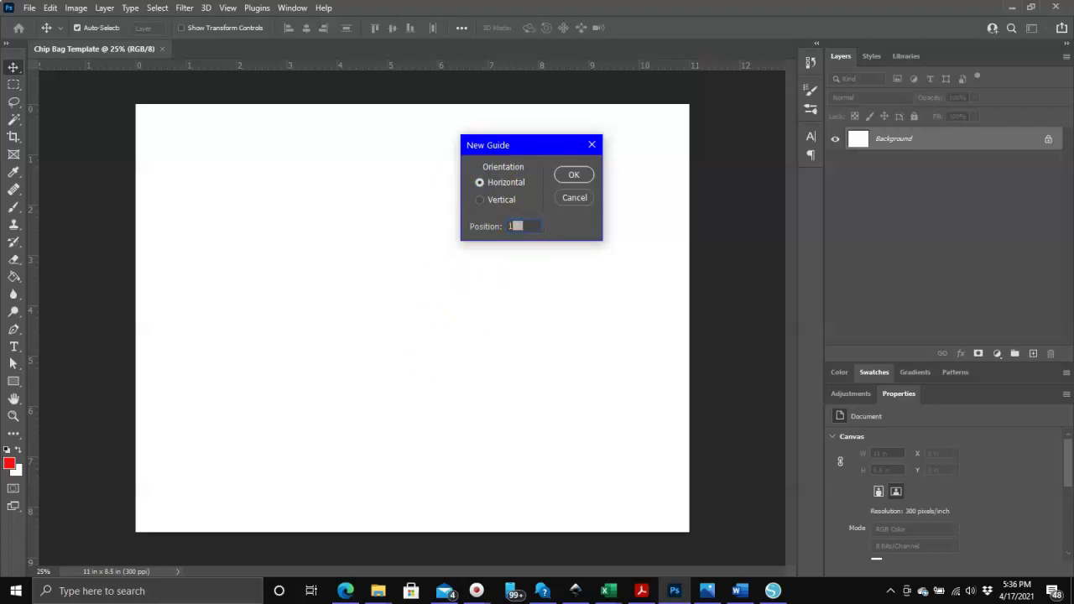
pyautogui.click(571, 176)
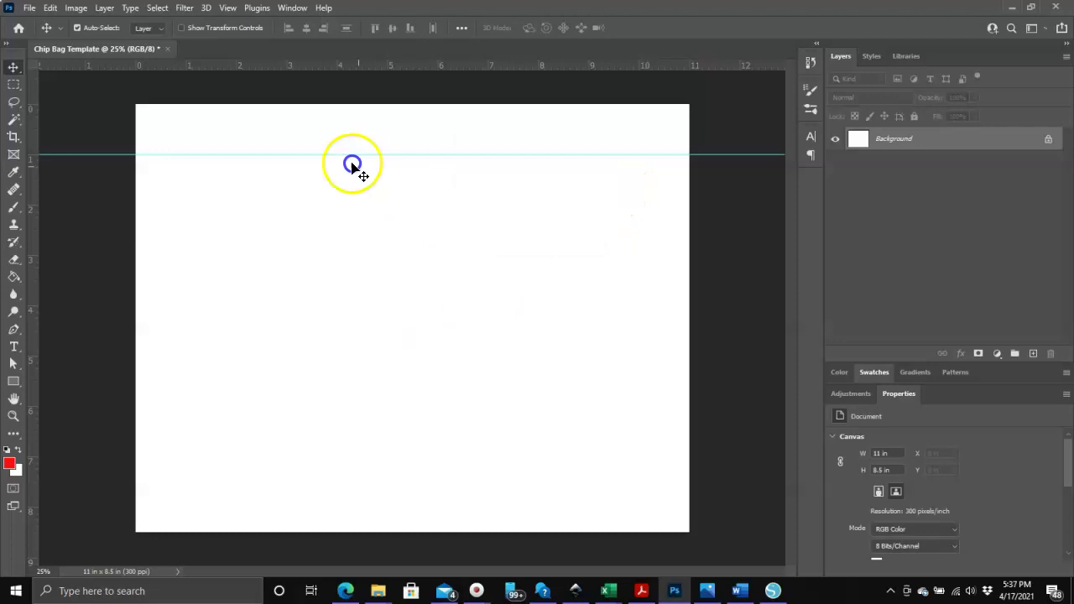
pyautogui.click(637, 152)
pyautogui.click(546, 154)
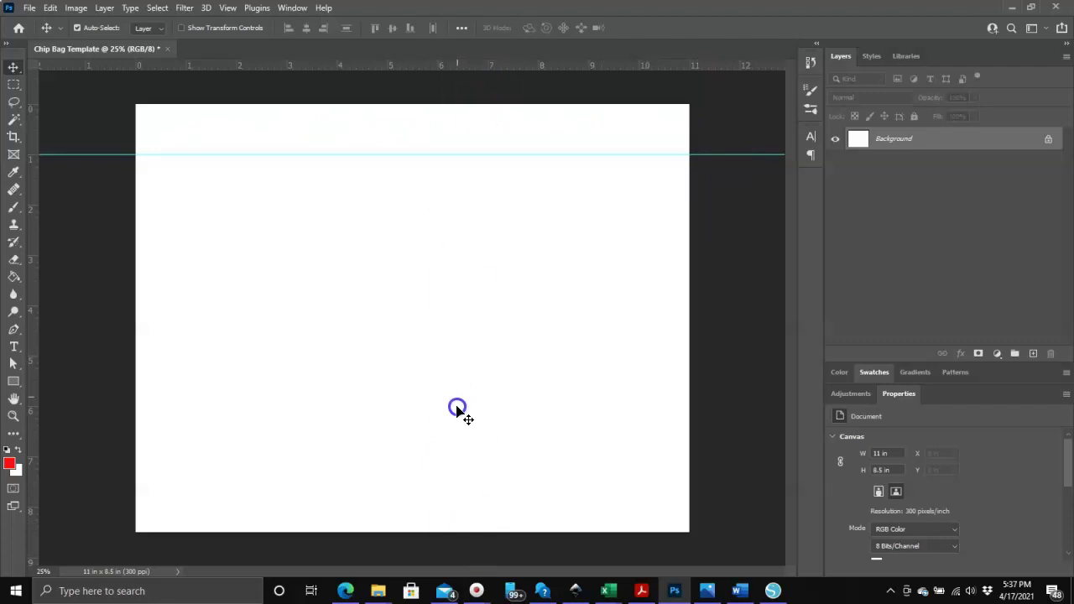
pyautogui.click(344, 513)
pyautogui.click(223, 53)
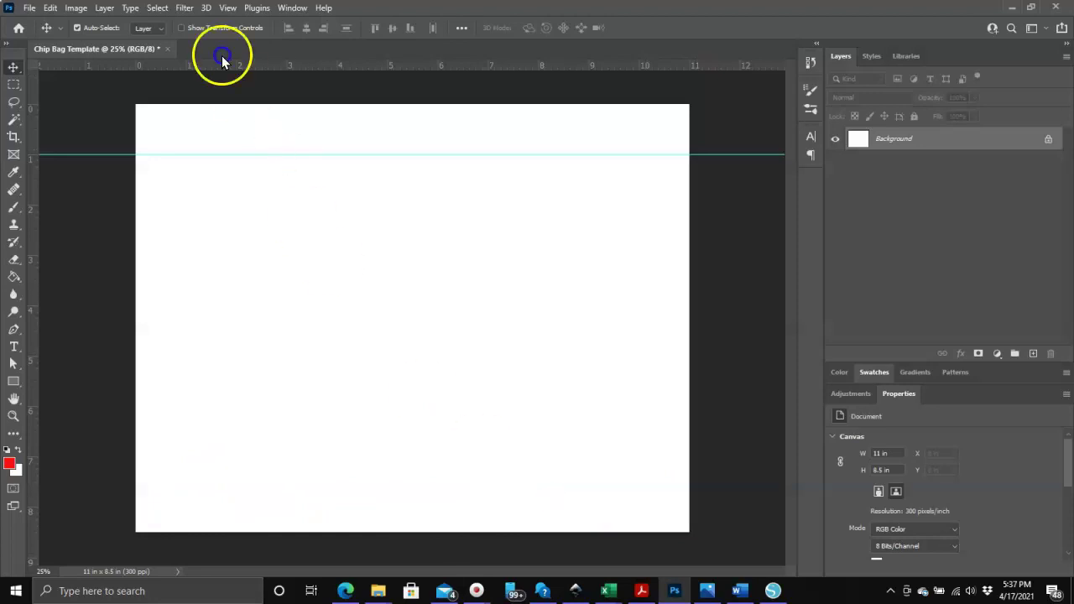
pyautogui.click(227, 8)
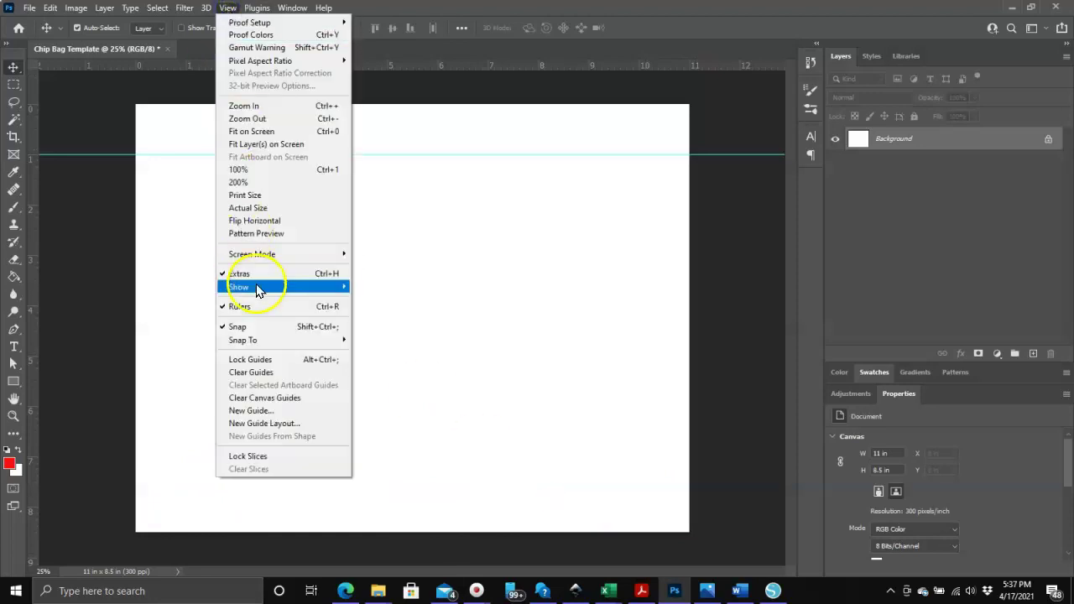
pyautogui.click(249, 410)
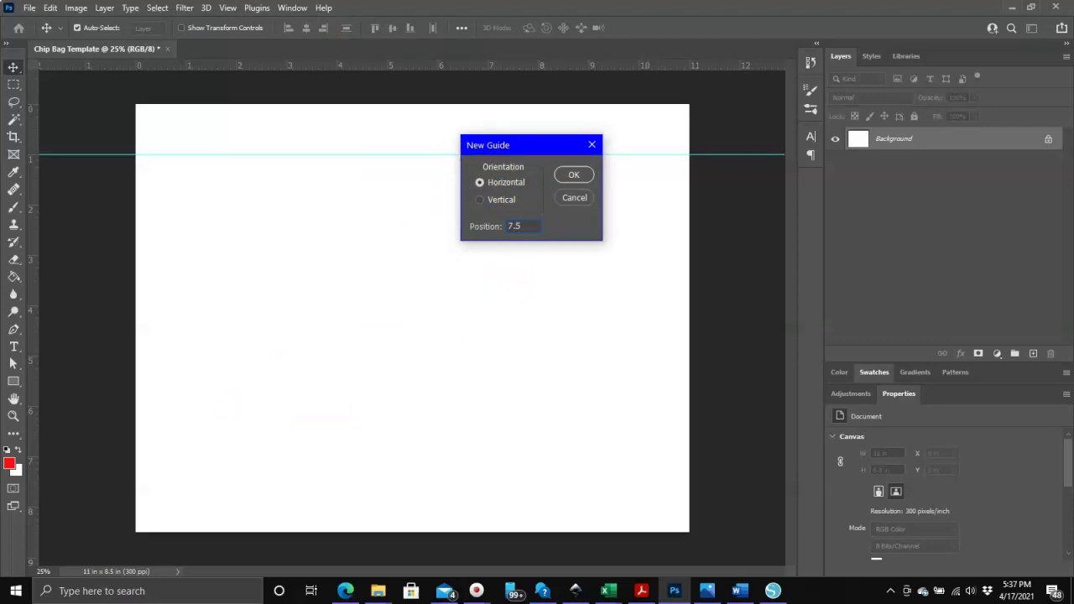
pyautogui.press('Return')
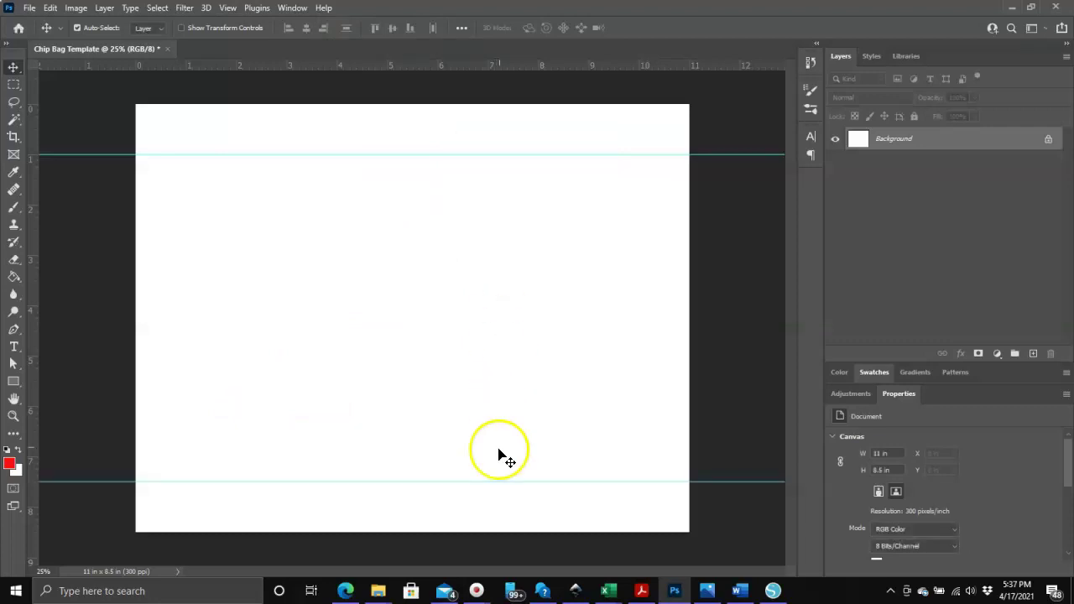
pyautogui.moveTo(499, 451); pyautogui.dragTo(164, 506)
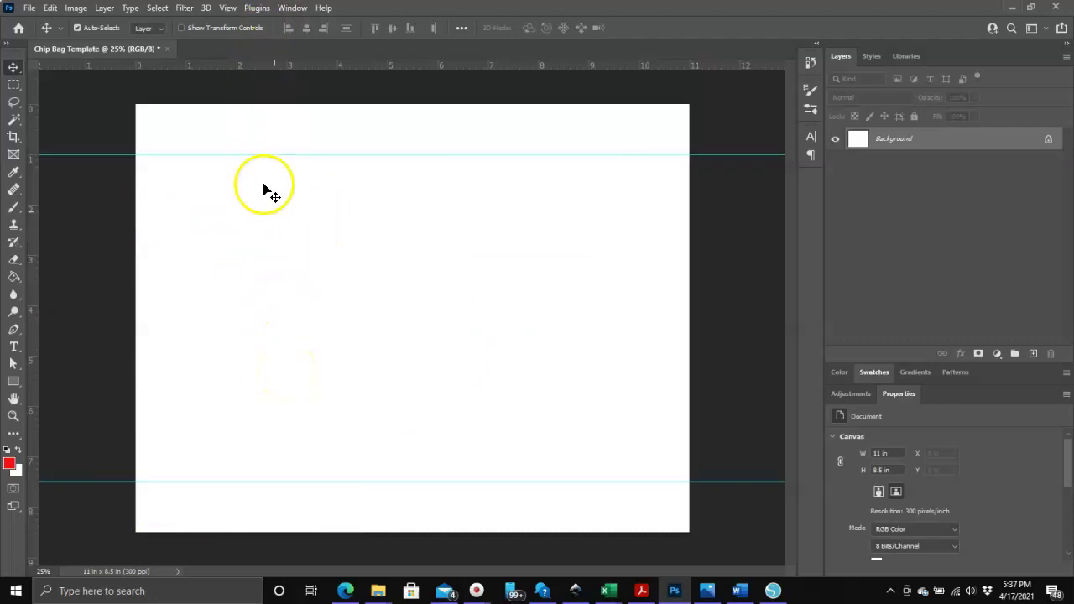
# Add New Guides with Vertical orientation at 2.75 in and 8.25 in
pyautogui.click(227, 8)
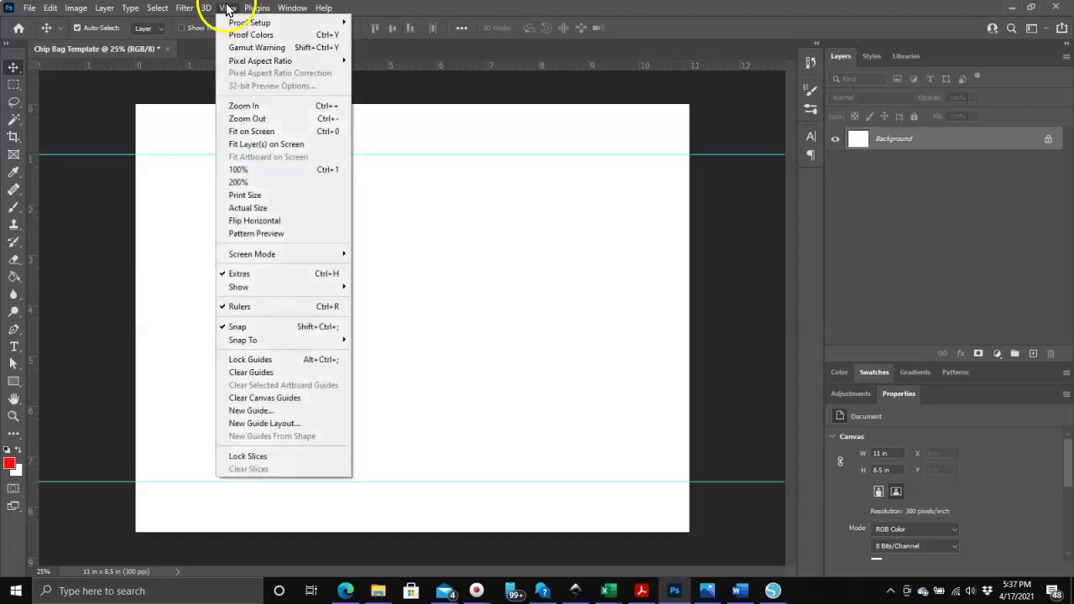
pyautogui.click(247, 411)
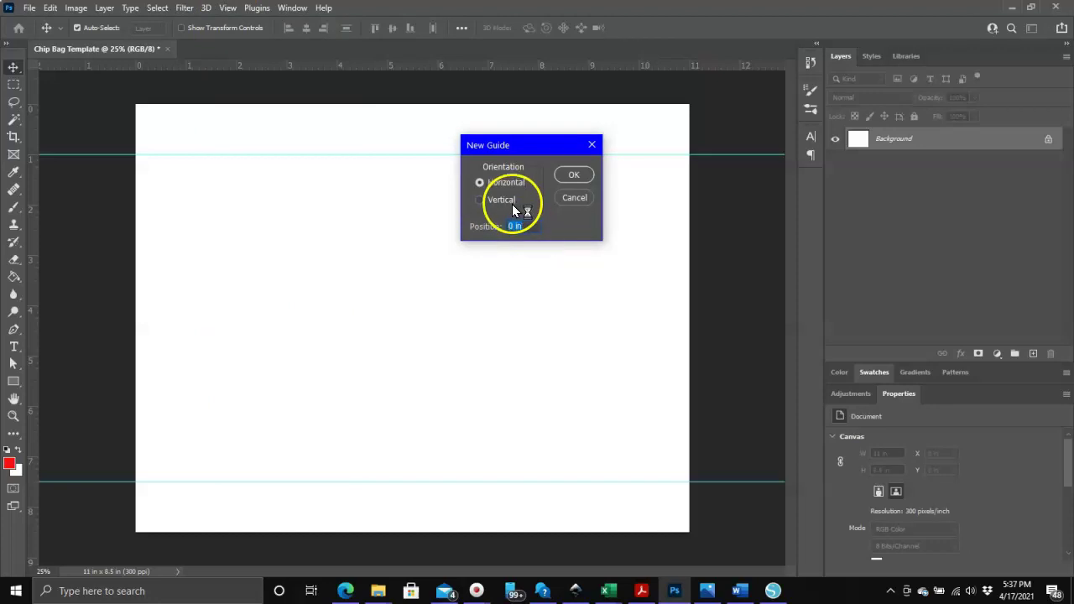
pyautogui.click(479, 200)
pyautogui.moveTo(523, 222)
pyautogui.mouseDown()
pyautogui.moveTo(527, 232)
pyautogui.moveTo(507, 229)
pyautogui.mouseUp()
pyautogui.write('2.75')
pyautogui.press('Return')
pyautogui.click(390, 260)
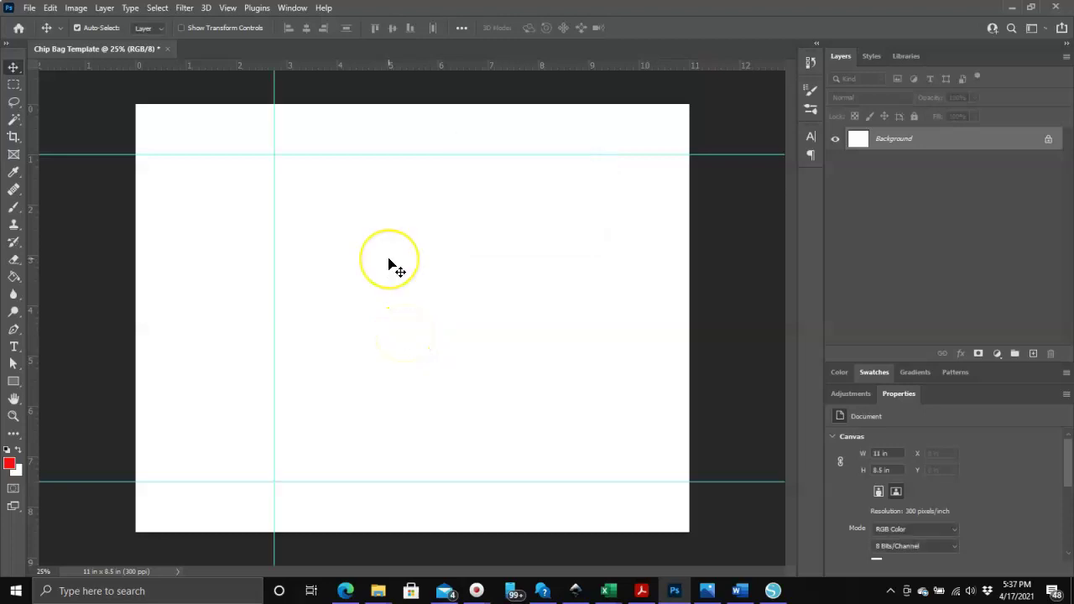
pyautogui.click(230, 9)
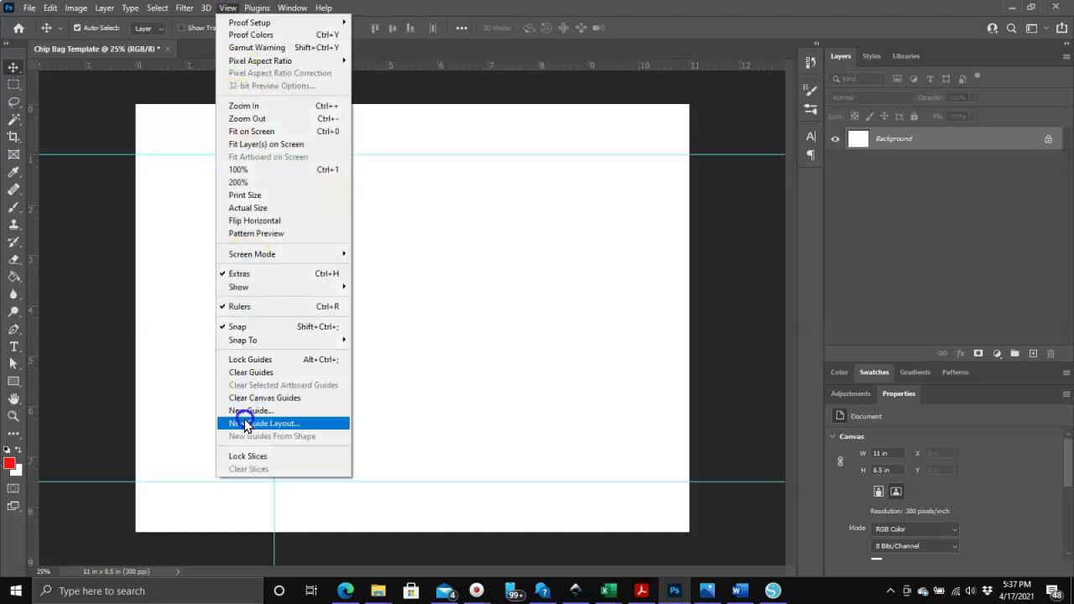
pyautogui.click(242, 411)
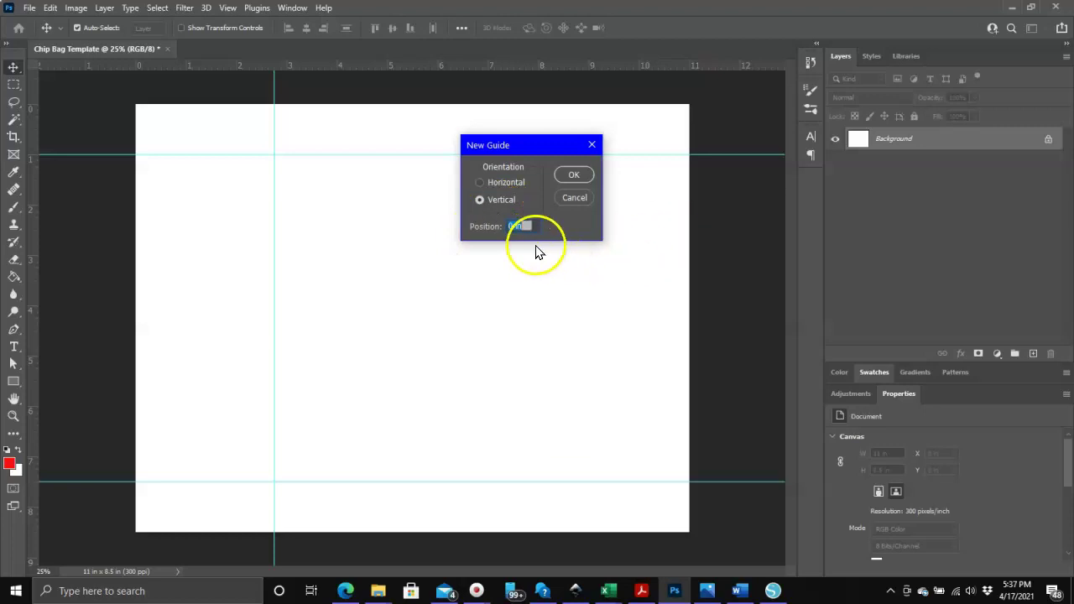
pyautogui.write('8.25')
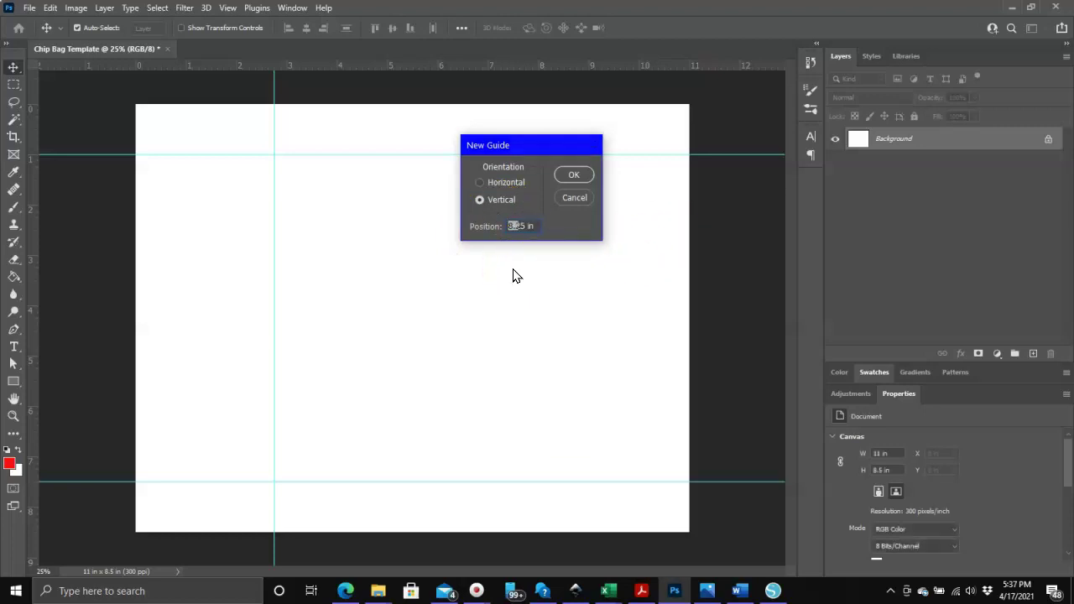
pyautogui.press('Return')
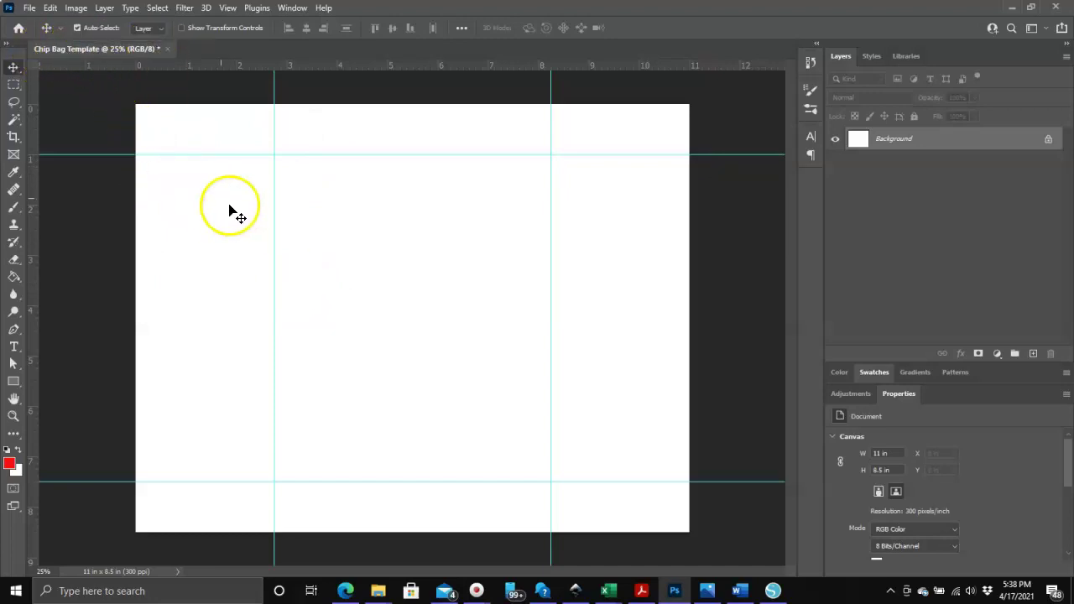
pyautogui.click(30, 8)
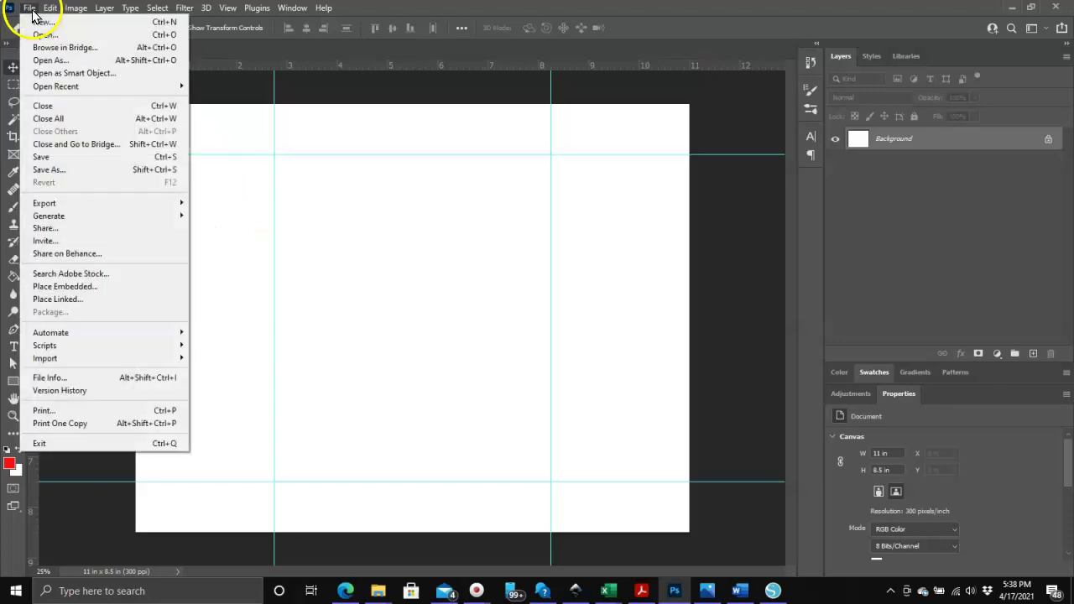
pyautogui.click(45, 157)
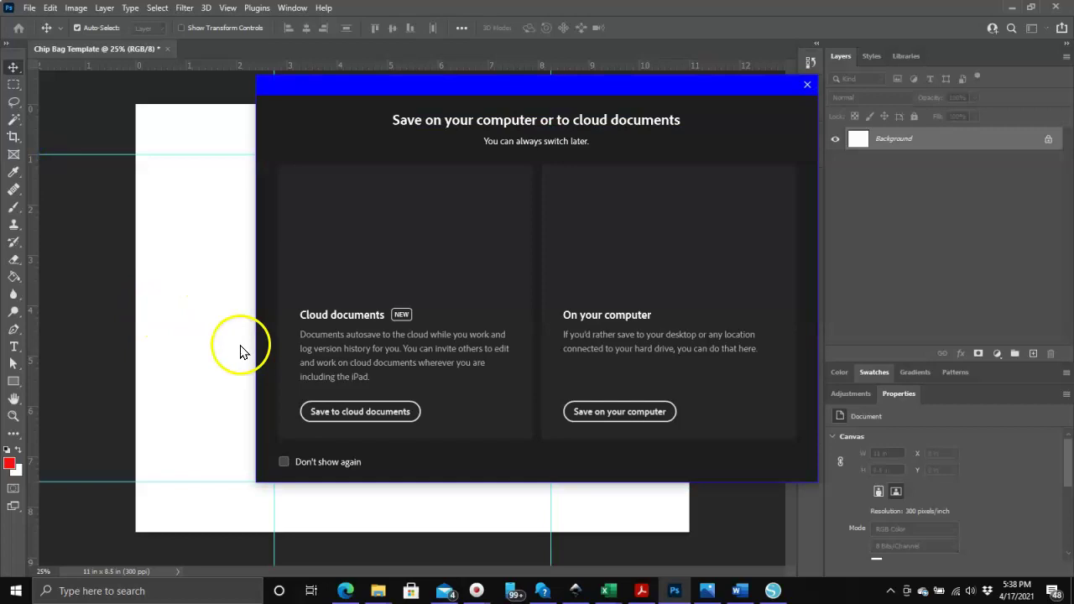
pyautogui.click(629, 409)
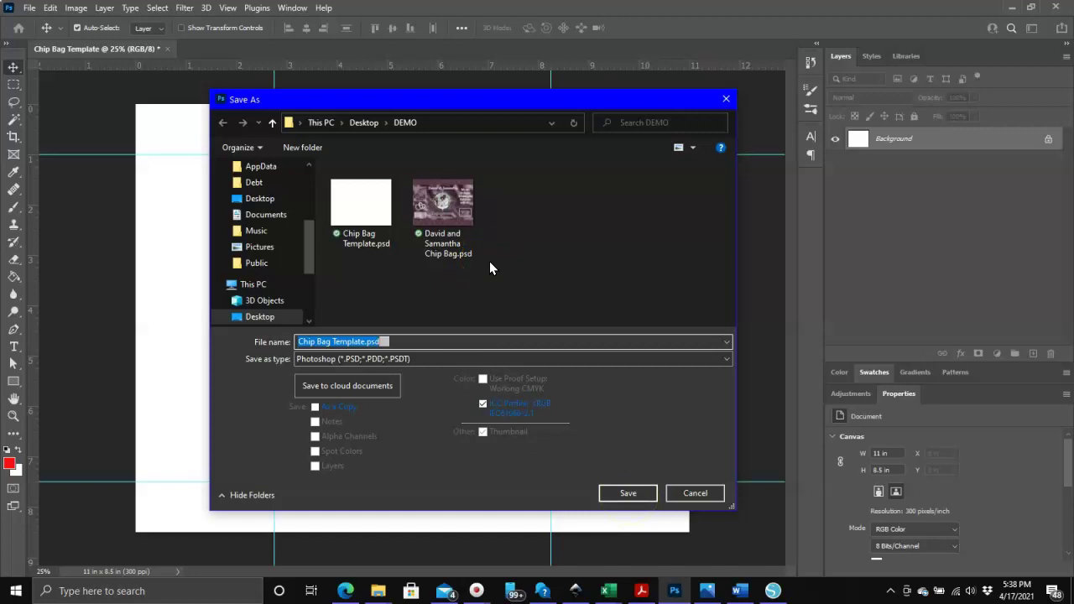
pyautogui.click(725, 98)
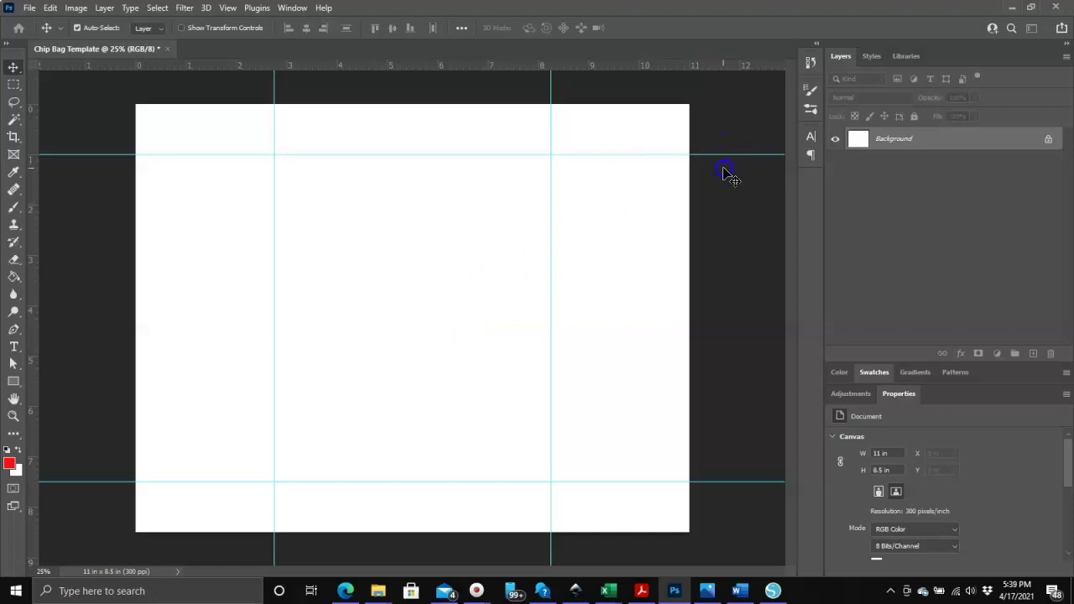
pyautogui.click(750, 348)
pyautogui.click(518, 125)
pyautogui.click(290, 128)
pyautogui.click(500, 111)
pyautogui.click(293, 436)
pyautogui.click(274, 525)
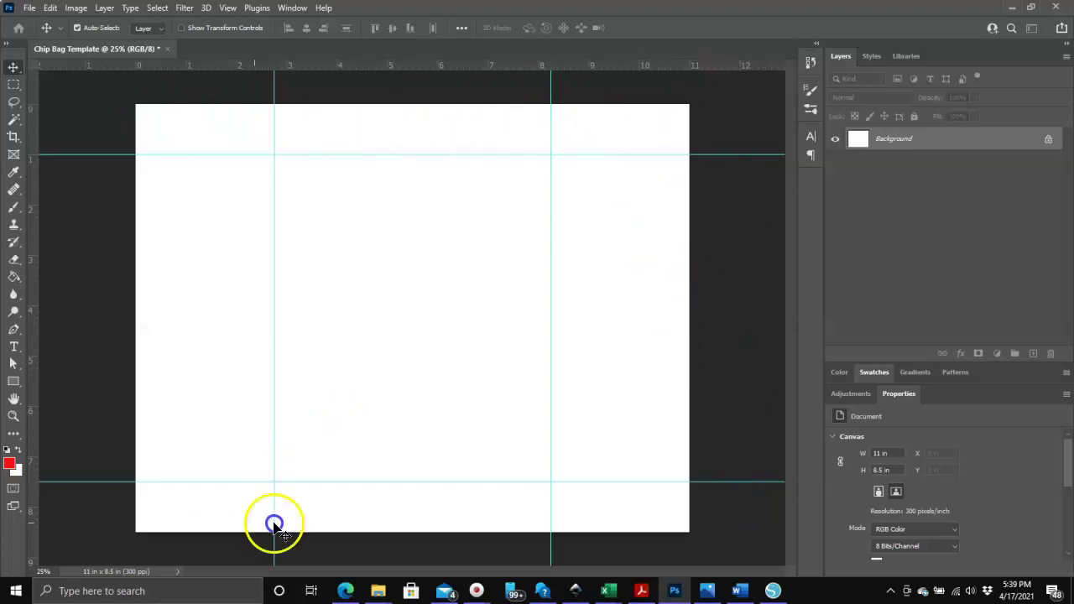
pyautogui.click(227, 215)
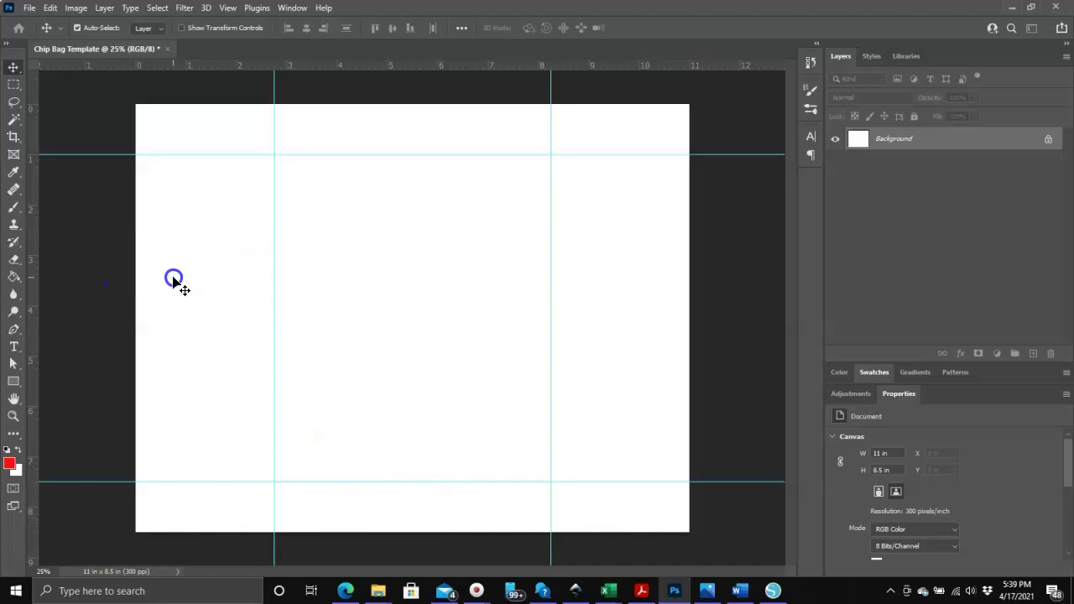
pyautogui.click(748, 257)
pyautogui.click(188, 328)
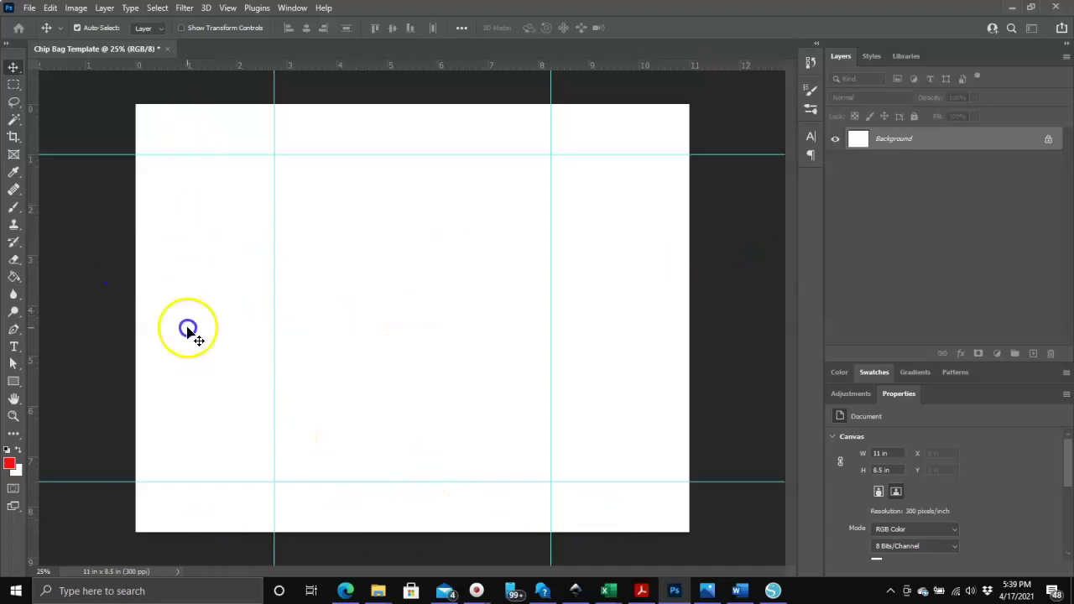
pyautogui.click(177, 385)
pyautogui.click(218, 261)
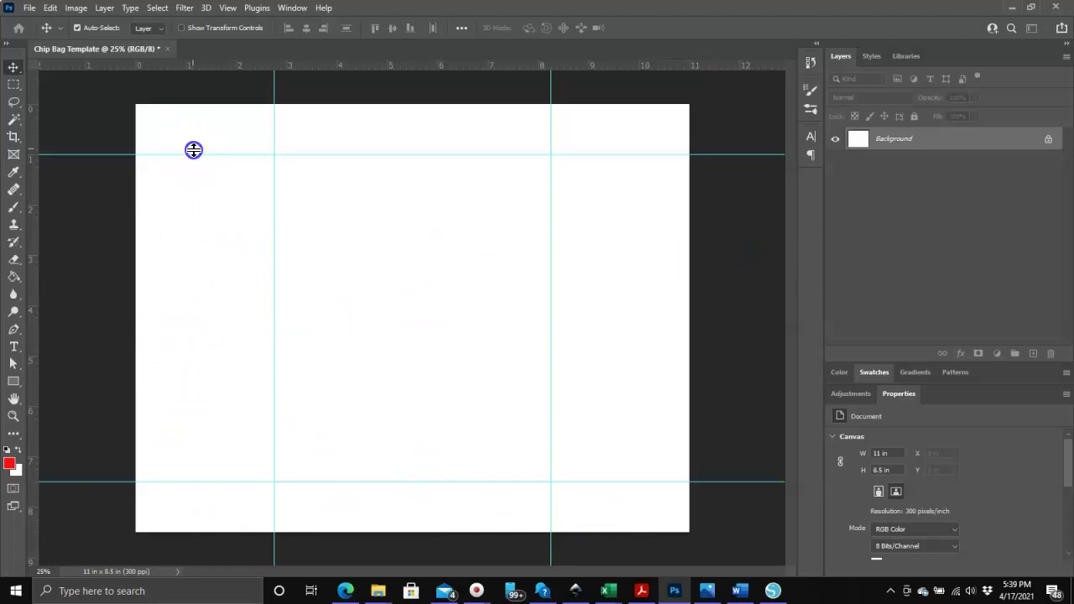
pyautogui.click(187, 238)
pyautogui.click(391, 307)
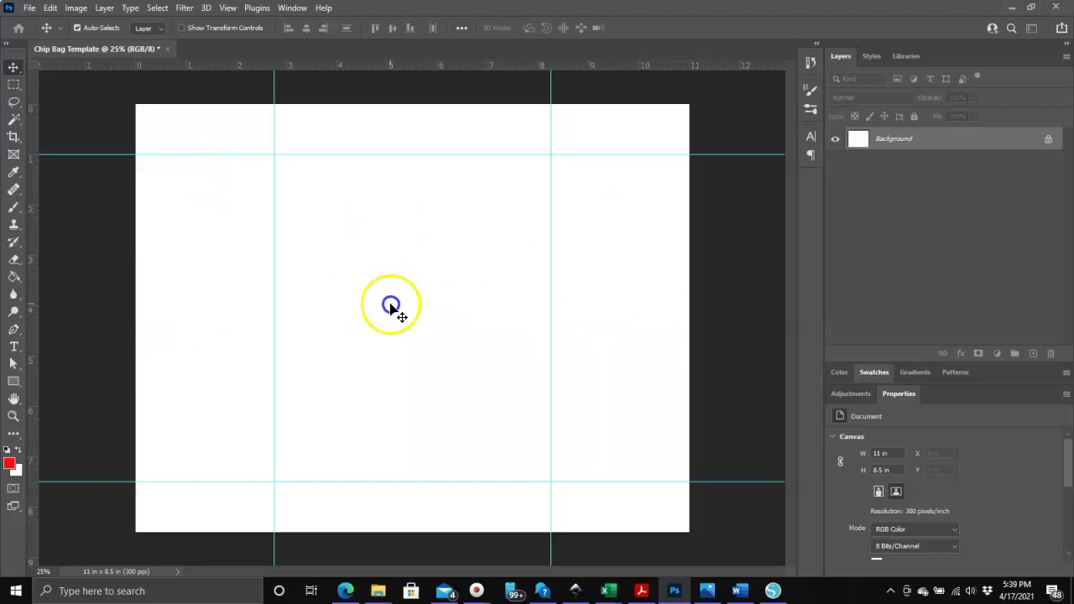
pyautogui.click(469, 134)
pyautogui.click(455, 242)
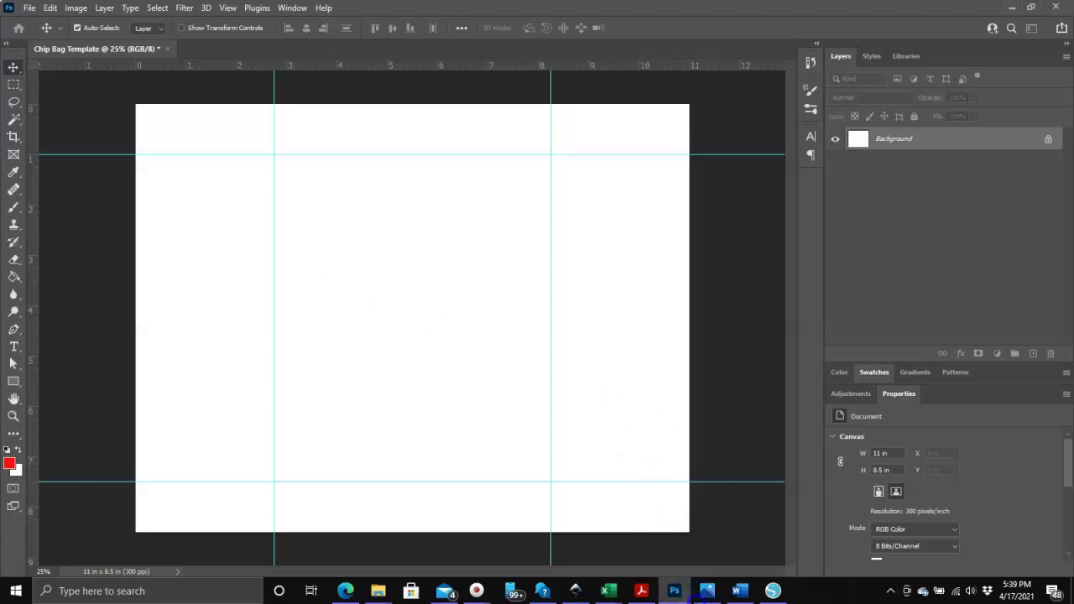
# Show the finished engagement chip bag PNG in Windows Photos
pyautogui.click(733, 592)
pyautogui.click(708, 592)
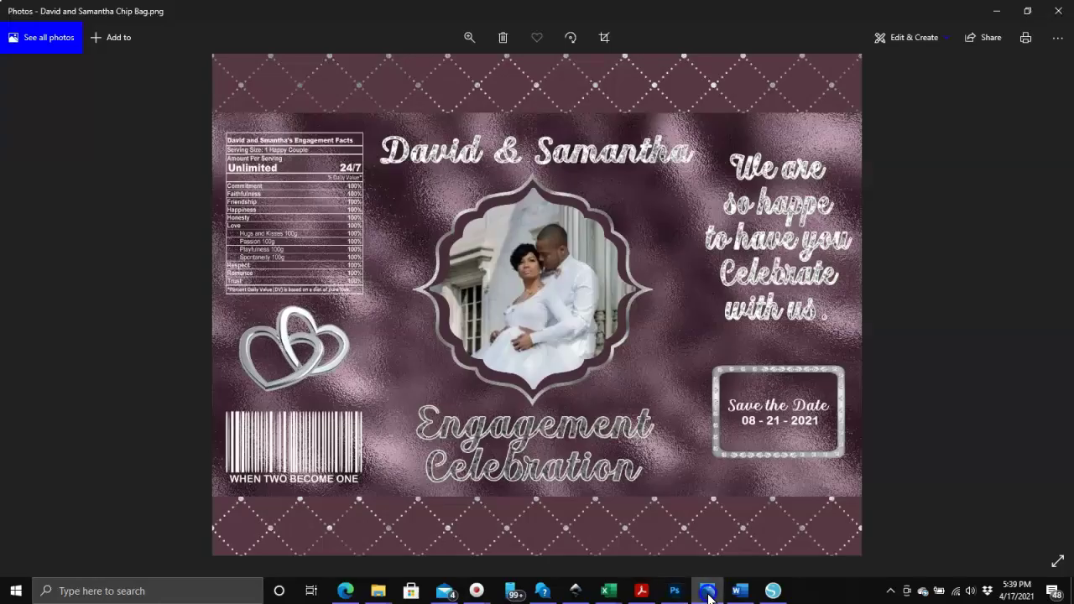
pyautogui.click(614, 300)
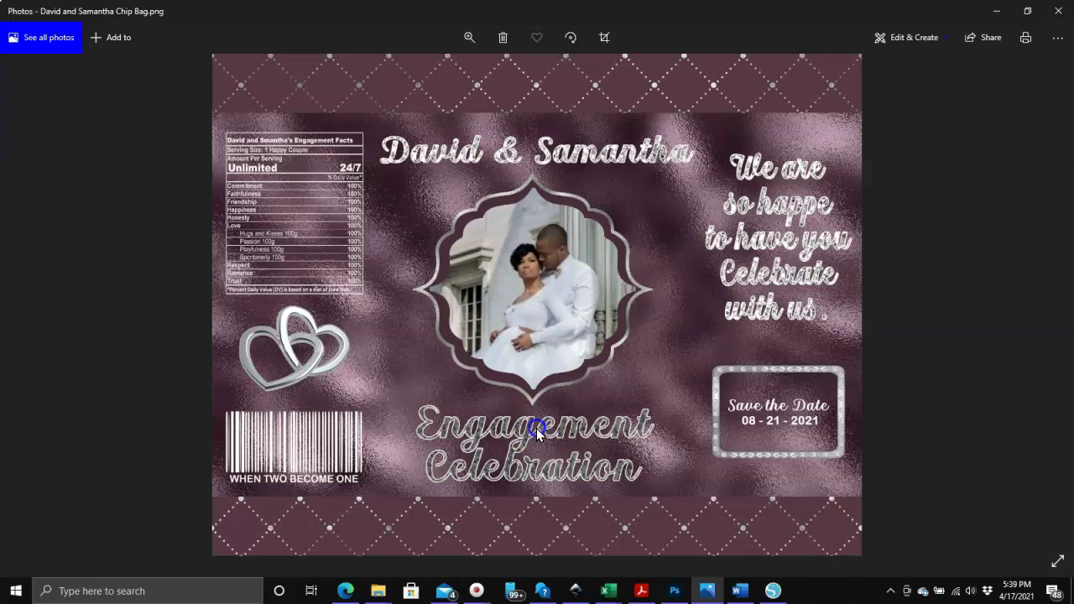
# Bring the Chip Bag Template window in Photoshop back to the front
pyautogui.click(673, 593)
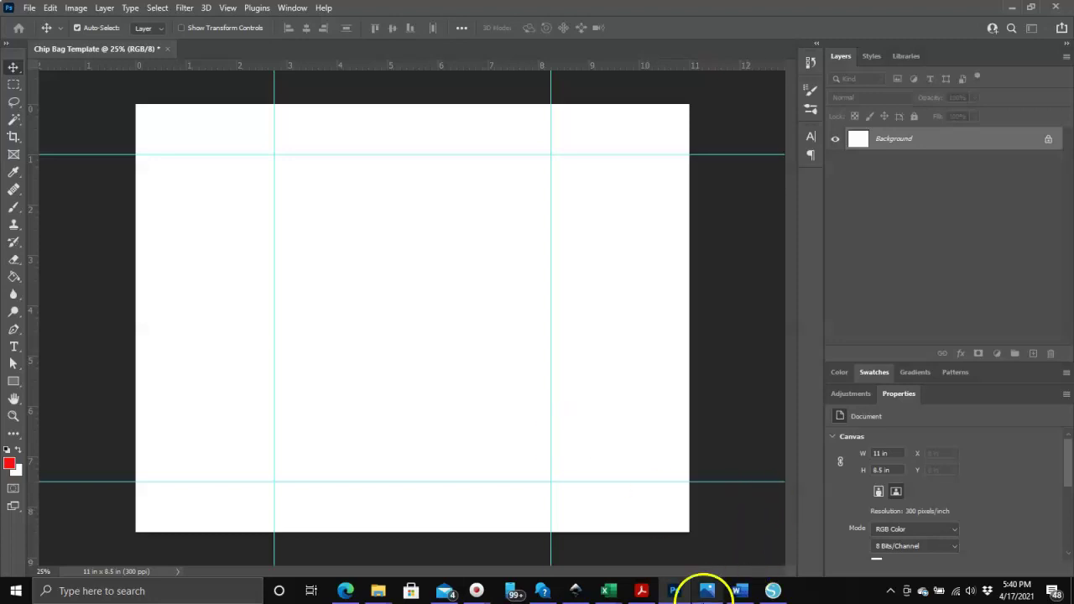
# Bring the finished engagement chip bag image in Photos back to the front
pyautogui.click(707, 593)
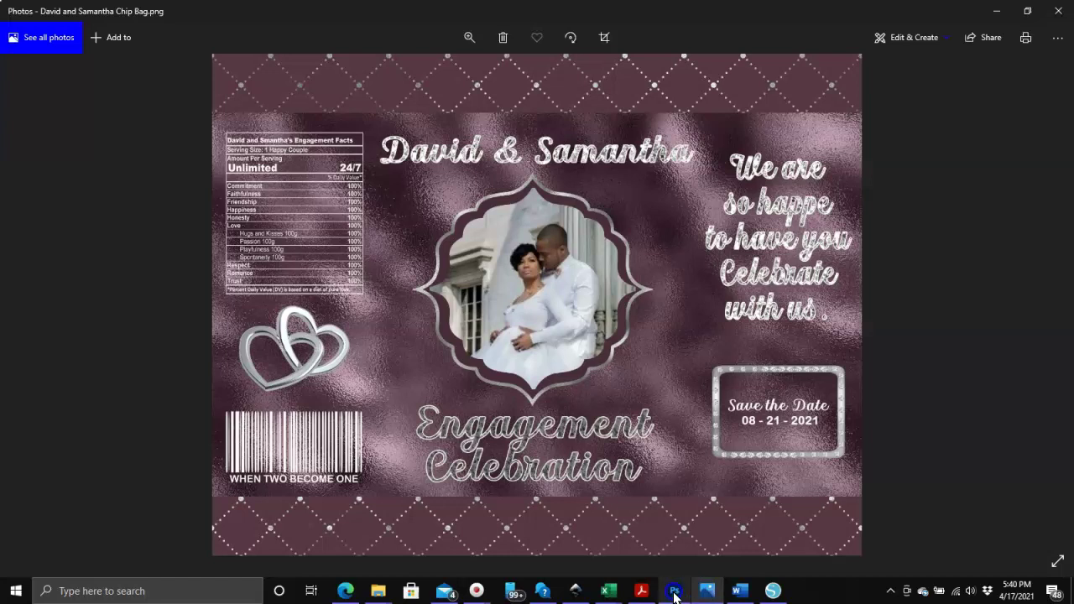
pyautogui.click(674, 594)
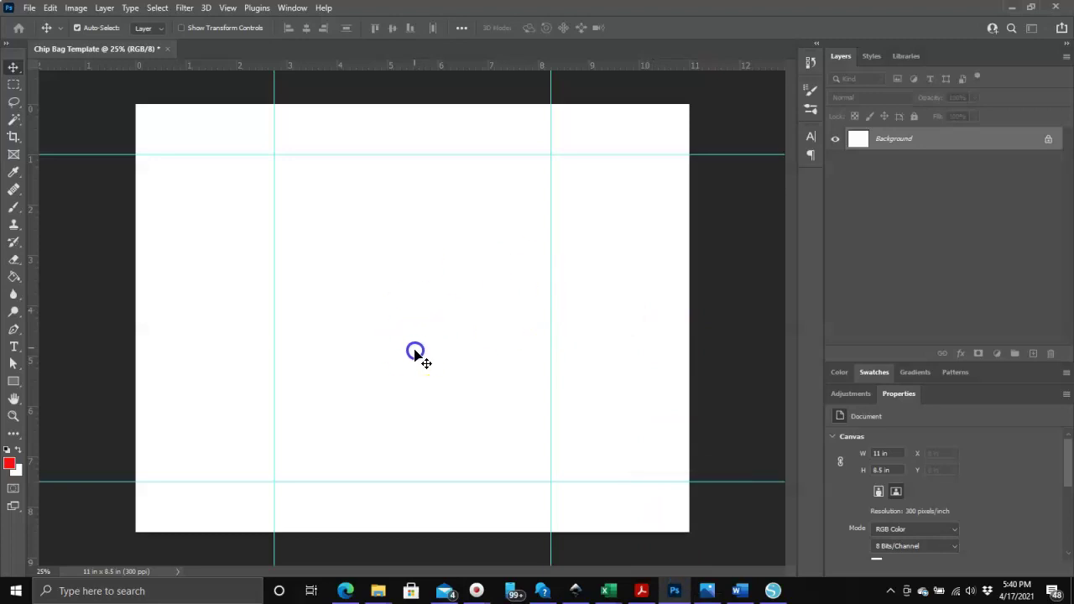